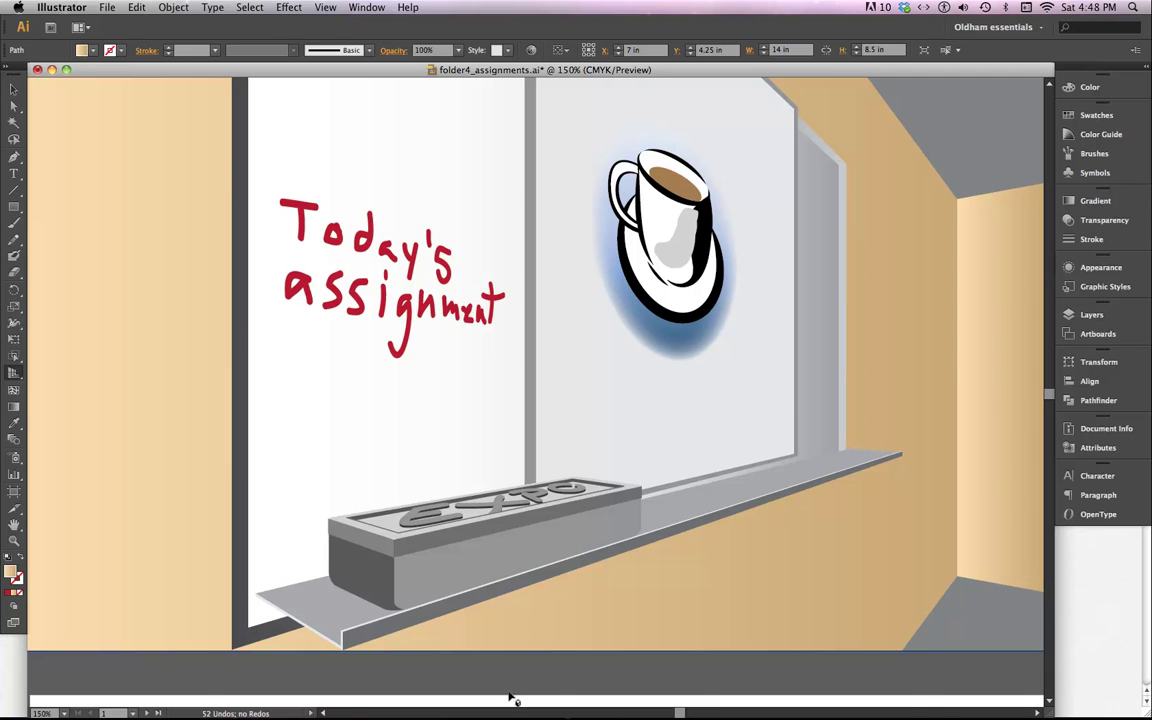
Step: Hide the screen recorder's window
{"action": "mouse_move", "coordinate": [610, 710]}
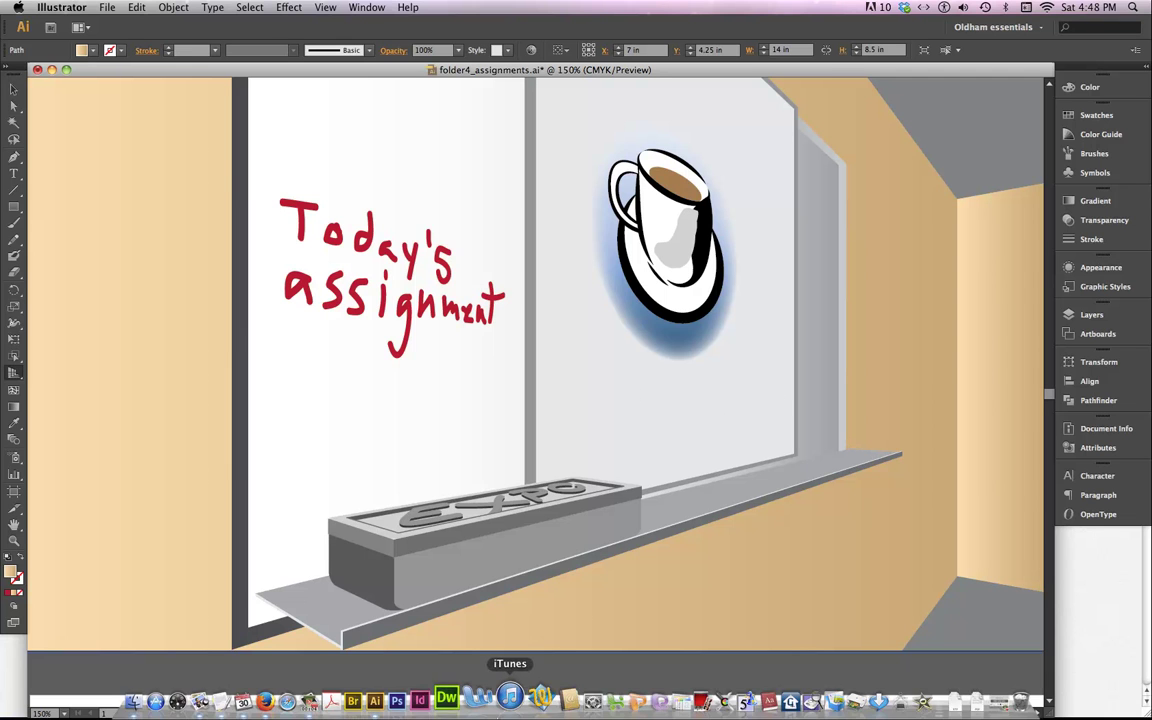
{"action": "left_click", "coordinate": [320, 700]}
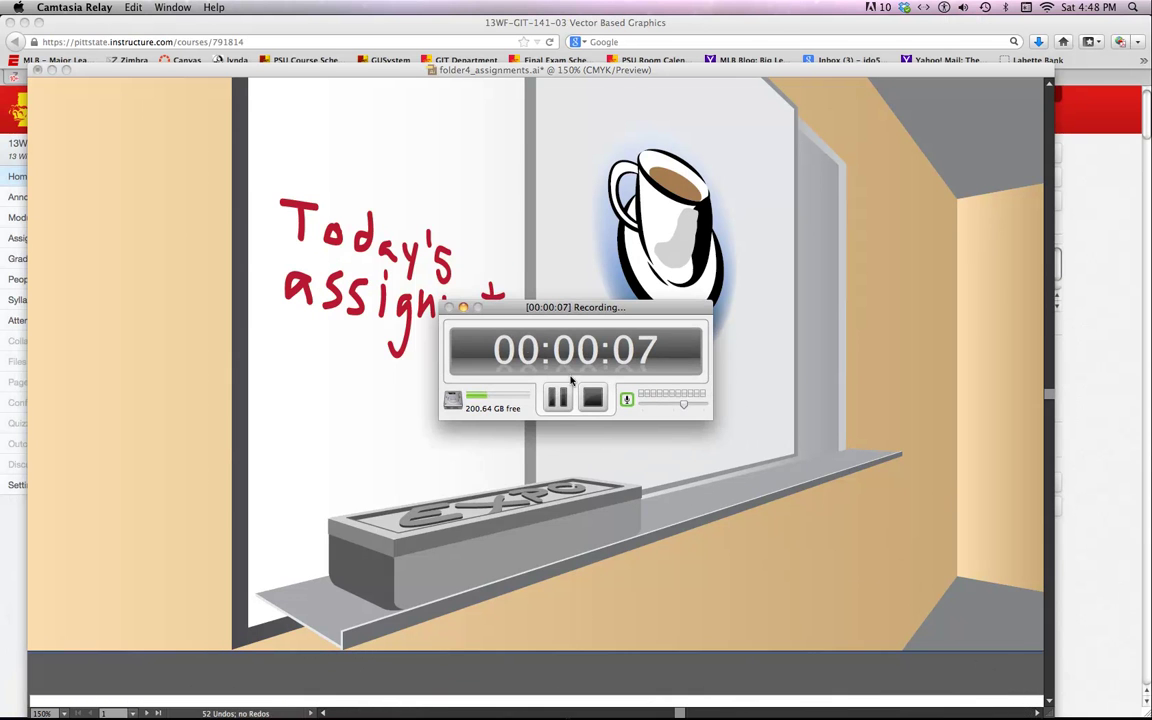
{"action": "left_click", "coordinate": [463, 309]}
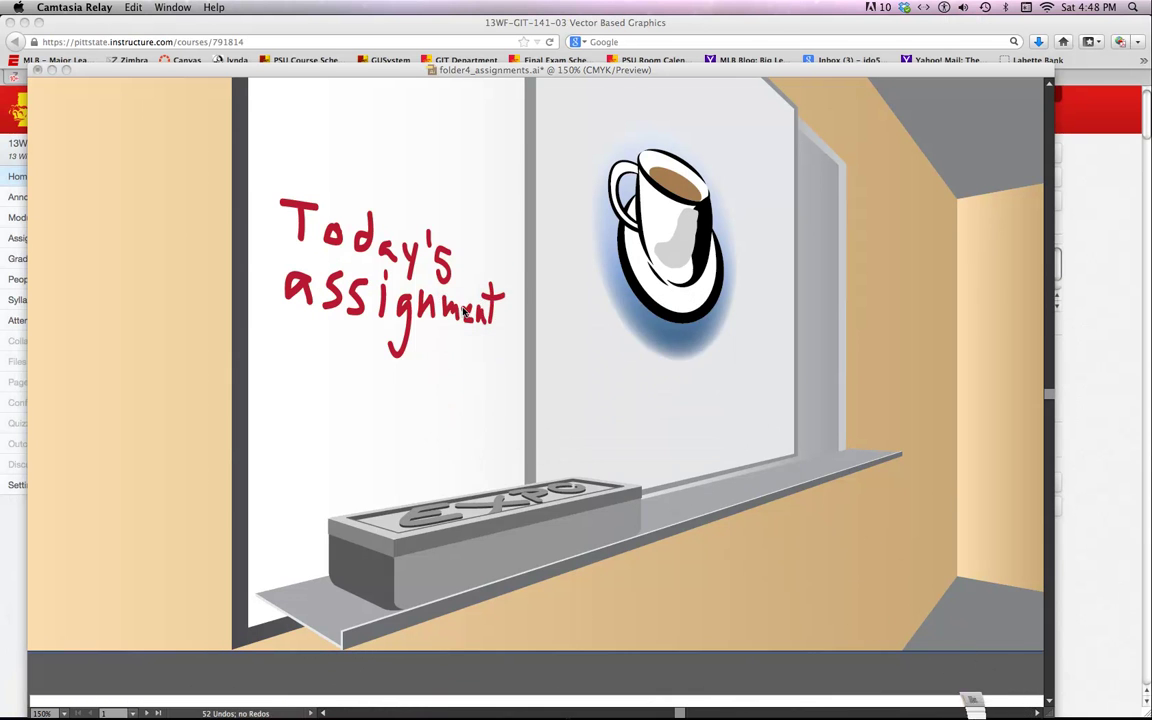
Step: Back in the Illustrator document, show the perspective grid zoomed out to the whole artboard
{"action": "left_click", "coordinate": [503, 448]}
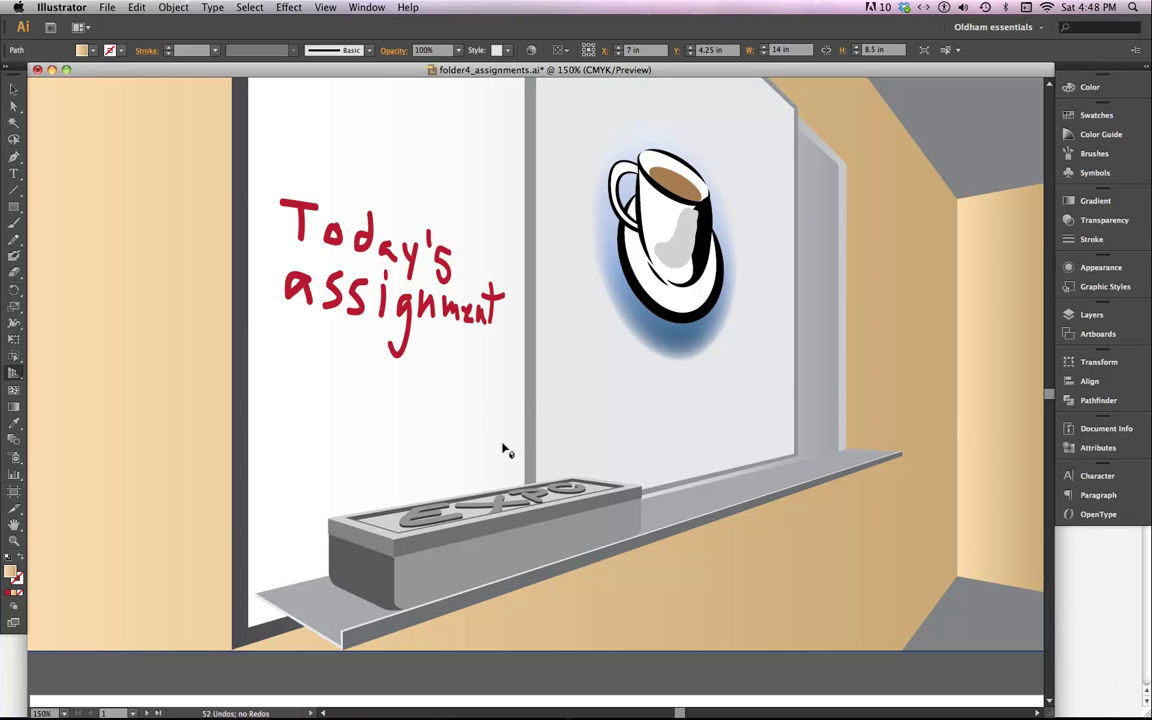
{"action": "key", "text": "shift+p"}
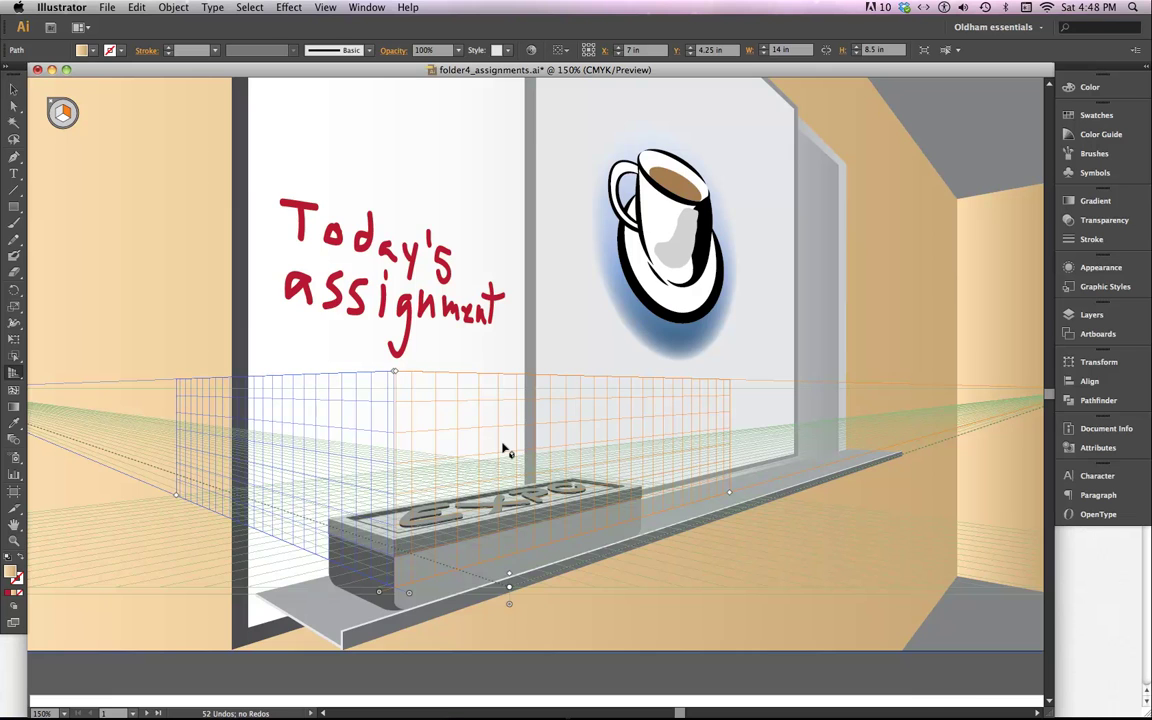
{"action": "key", "text": "super+minus"}
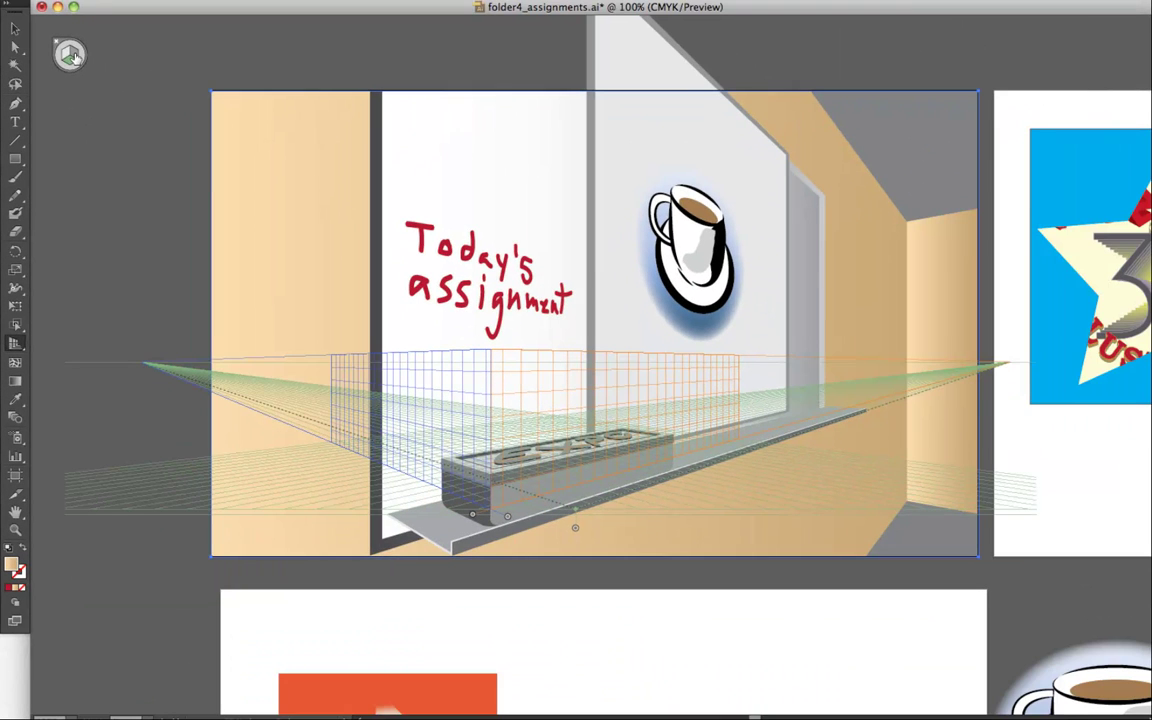
Step: Raise the grid's height behind the handwriting and readjust the left plane's extent
{"action": "mouse_move", "coordinate": [222, 700]}
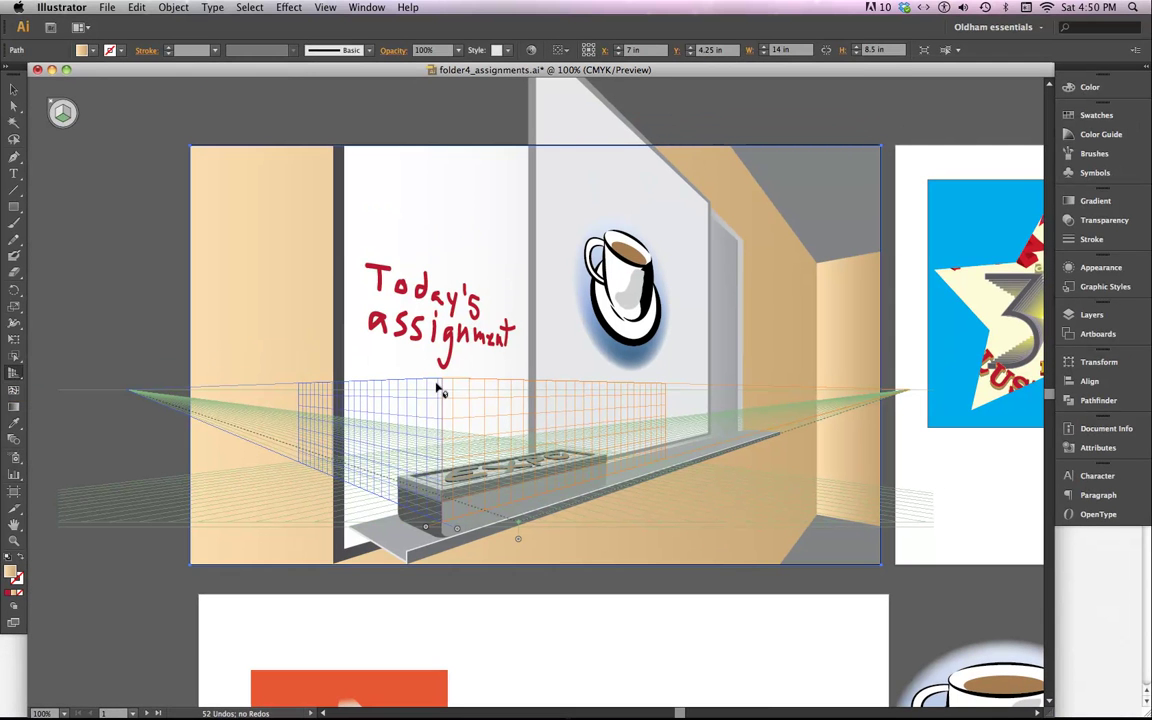
{"action": "left_click", "coordinate": [11, 375]}
{"action": "left_click", "coordinate": [62, 113]}
{"action": "key", "text": "shift+p"}
{"action": "mouse_move", "coordinate": [445, 382]}
{"action": "left_mouse_down"}
{"action": "mouse_move", "coordinate": [462, 92]}
{"action": "mouse_move", "coordinate": [458, 265]}
{"action": "mouse_move", "coordinate": [458, 159]}
{"action": "mouse_move", "coordinate": [448, 157]}
{"action": "mouse_move", "coordinate": [441, 406]}
{"action": "left_mouse_up"}
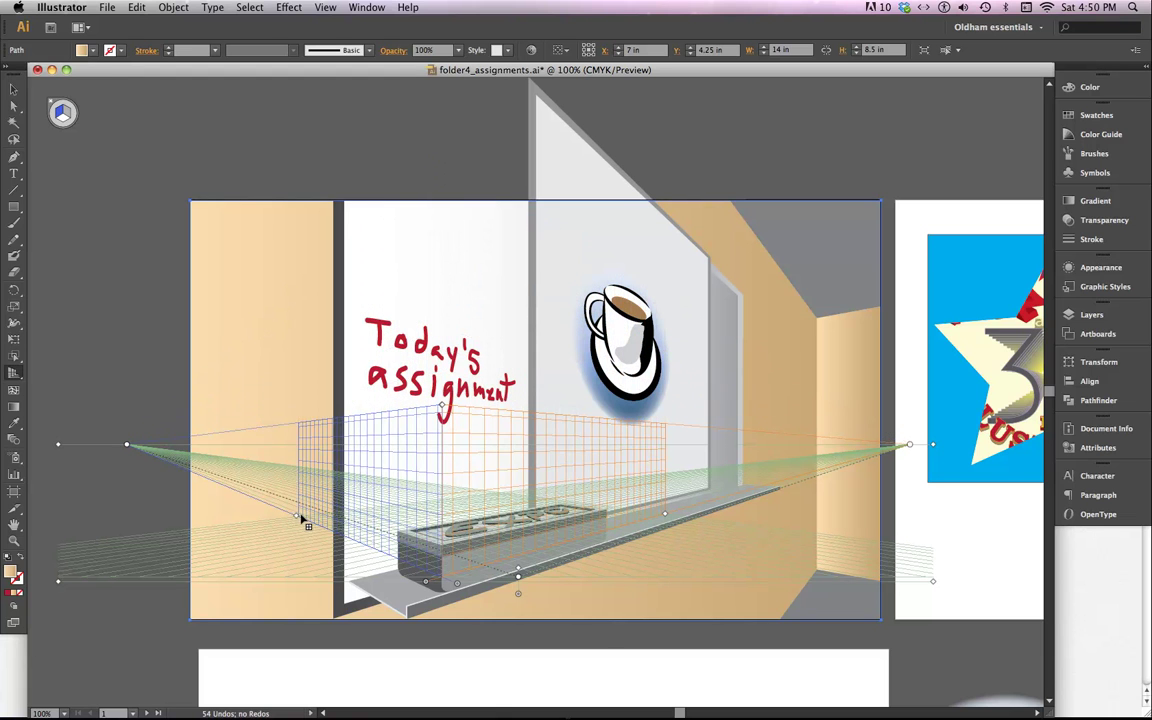
{"action": "left_click_drag", "start_coordinate": [298, 520], "coordinate": [257, 504]}
{"action": "left_click_drag", "start_coordinate": [257, 504], "coordinate": [300, 524]}
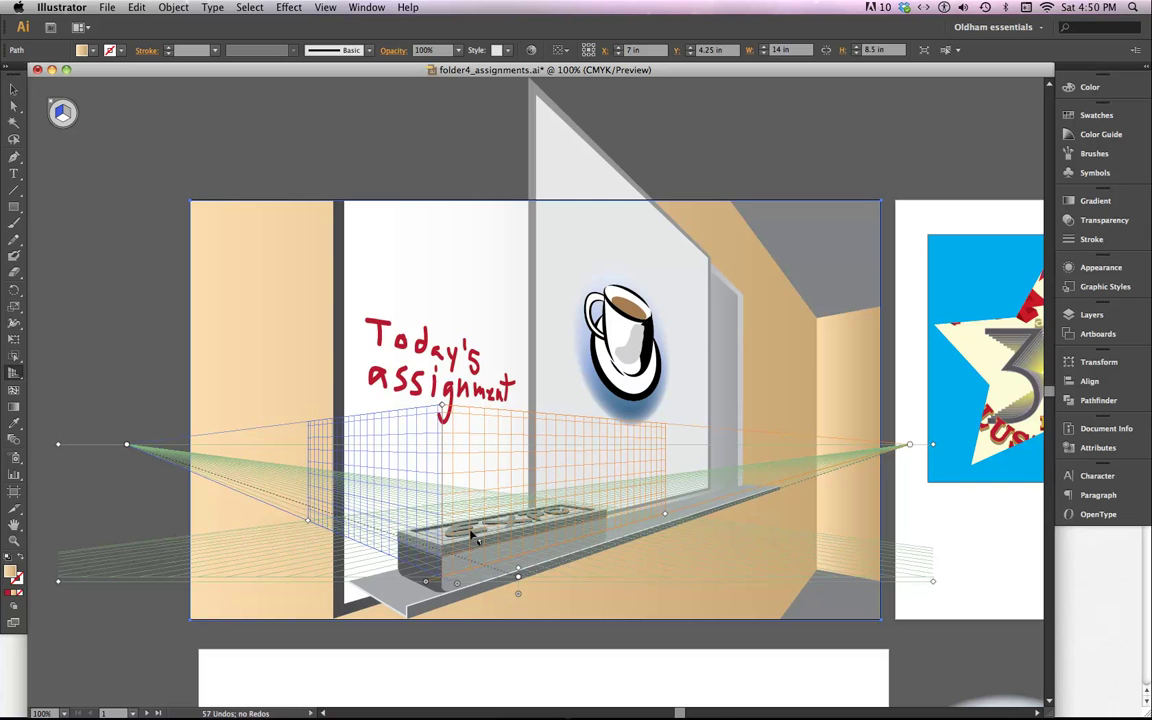
Step: Zoom in, pick the Perspective Selection Tool, hide the grid and select the EXPO box's front face
{"action": "key", "text": "super+equal"}
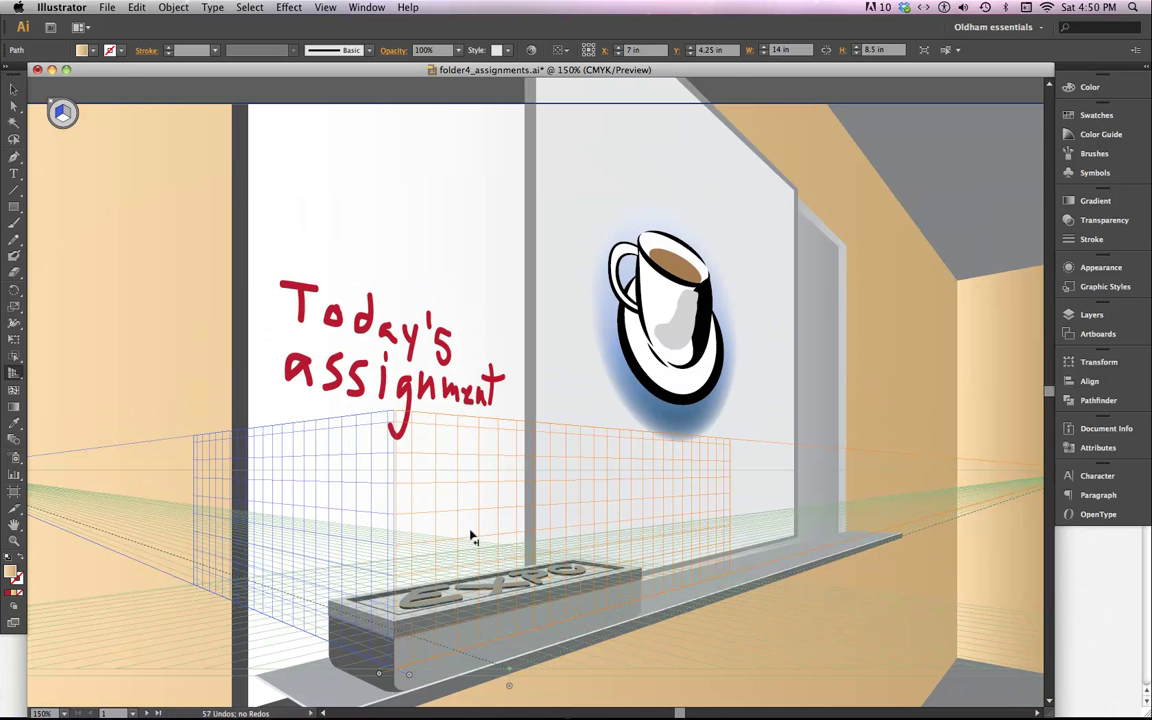
{"action": "scroll", "coordinate": [474, 538], "scroll_direction": "down", "scroll_amount": 3}
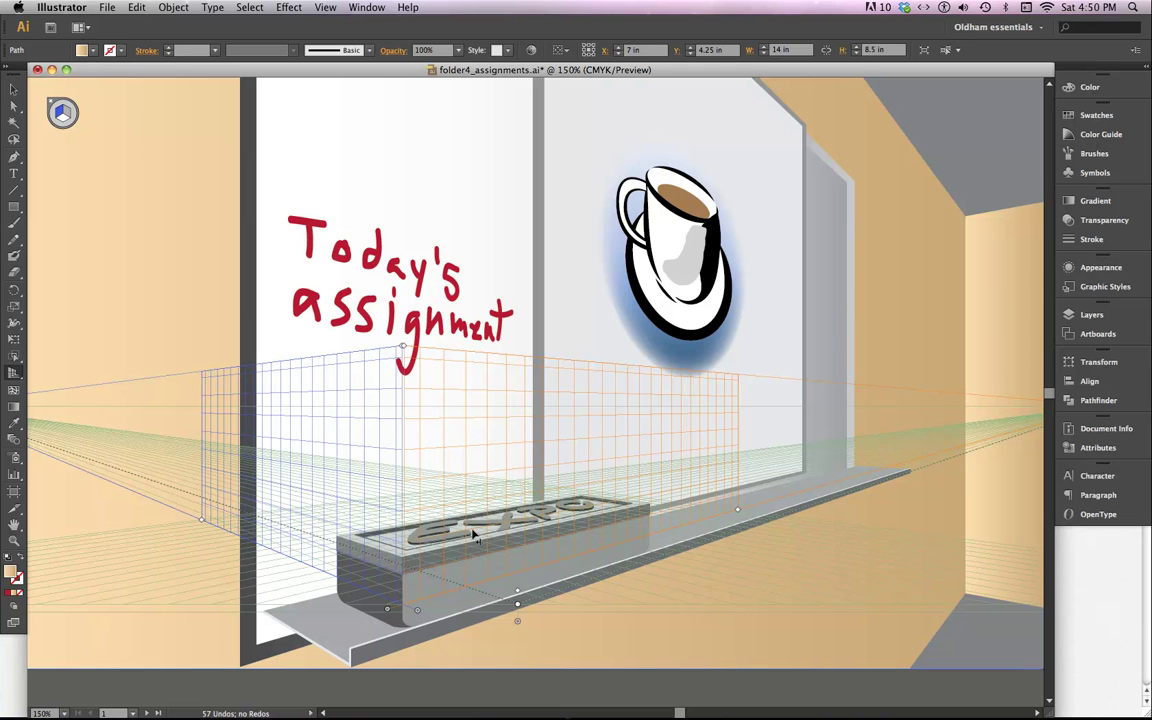
{"action": "key", "text": "super+shift+i"}
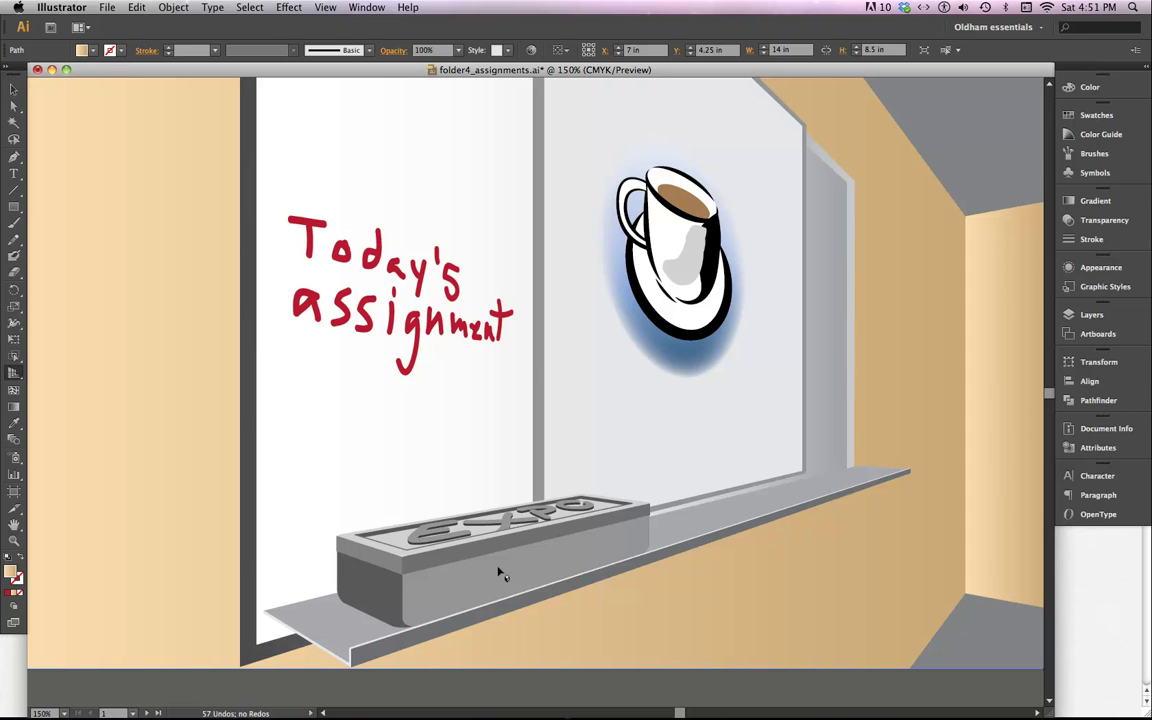
{"action": "key", "text": "shift+p"}
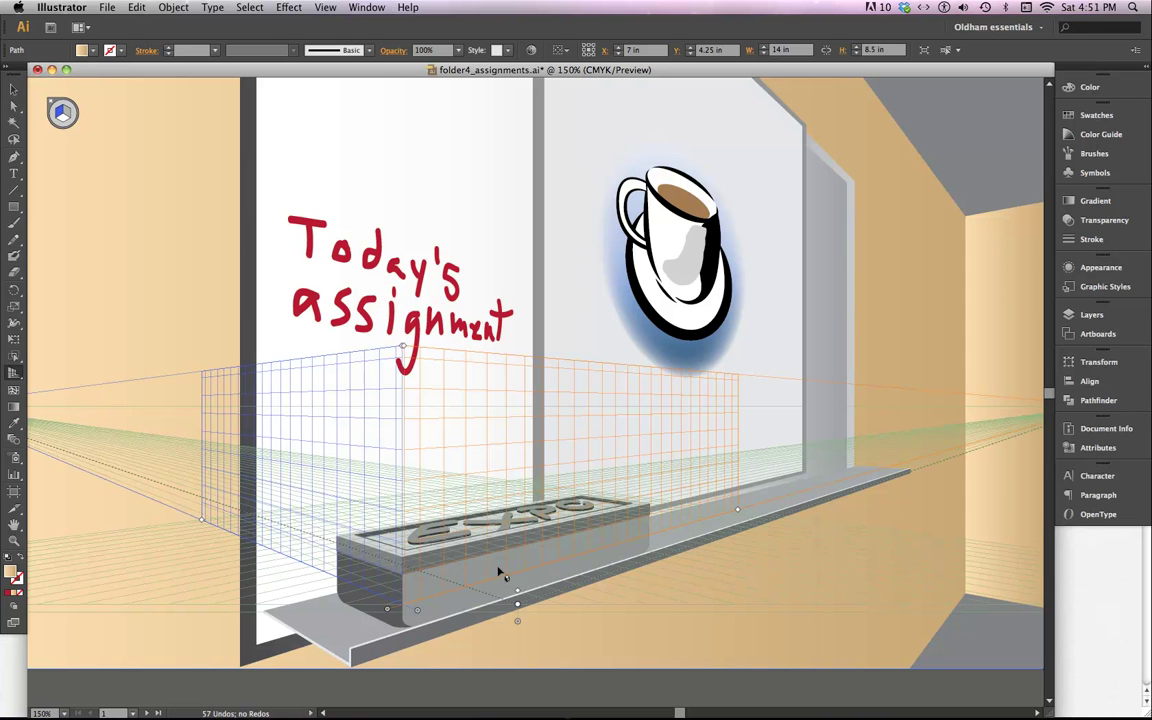
{"action": "left_click", "coordinate": [14, 375]}
{"action": "left_click", "coordinate": [95, 389]}
{"action": "key", "text": "shift+super+i"}
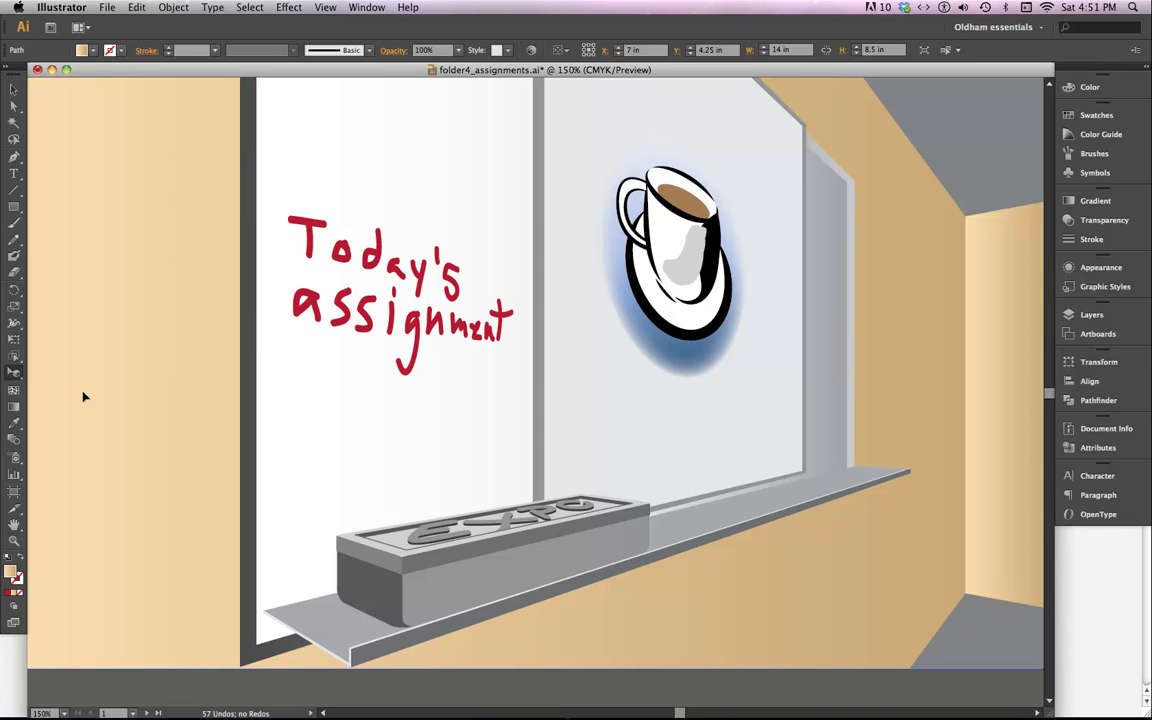
{"action": "left_click", "coordinate": [513, 583]}
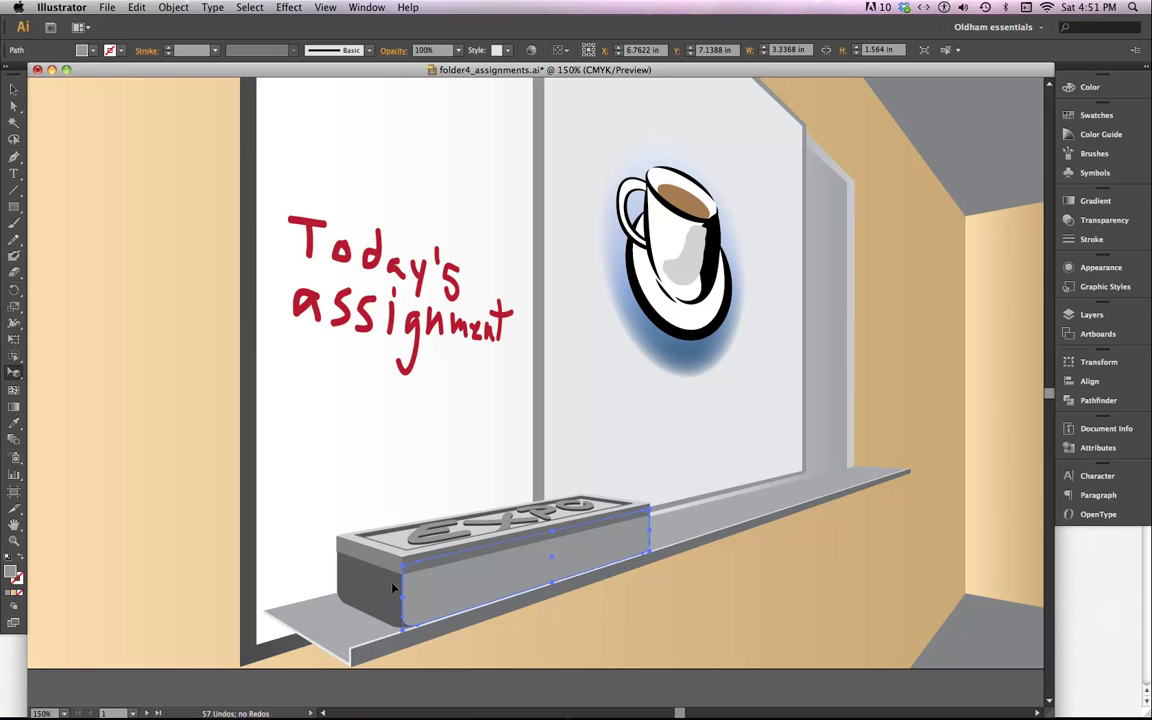
Step: Move the 'Today's assignment' handwriting lower on the pane and scale it to 2.7895 × 1.7031 in
{"action": "left_click", "coordinate": [325, 416]}
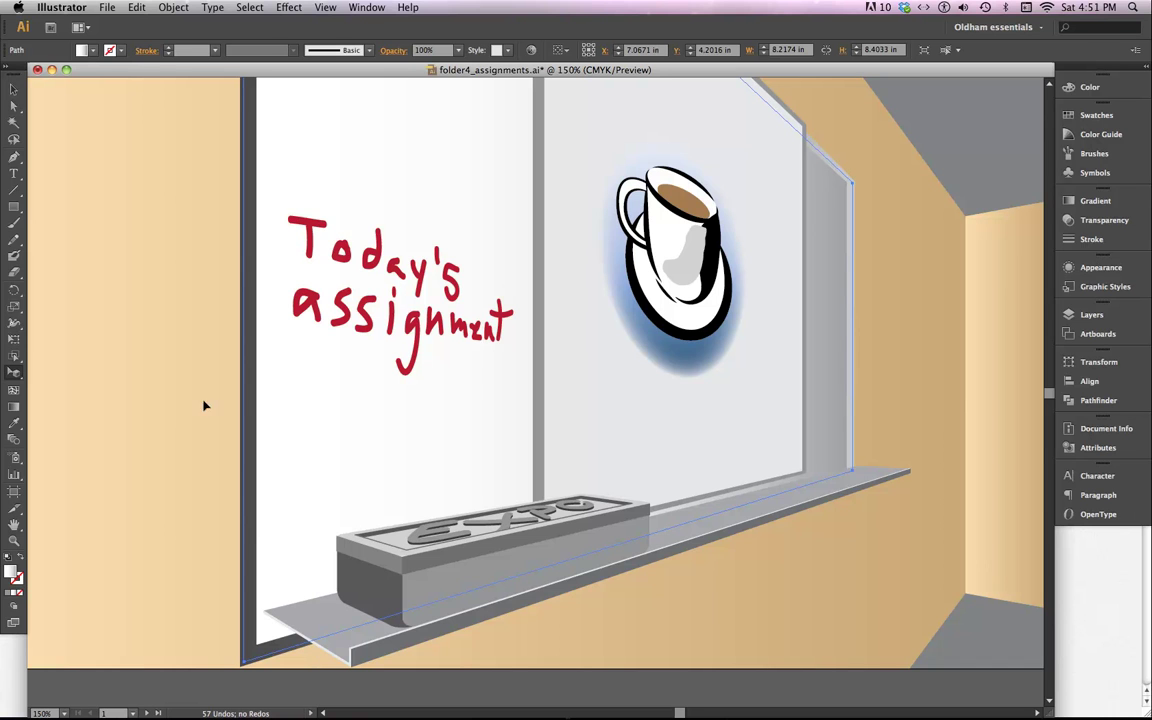
{"action": "left_click", "coordinate": [377, 296]}
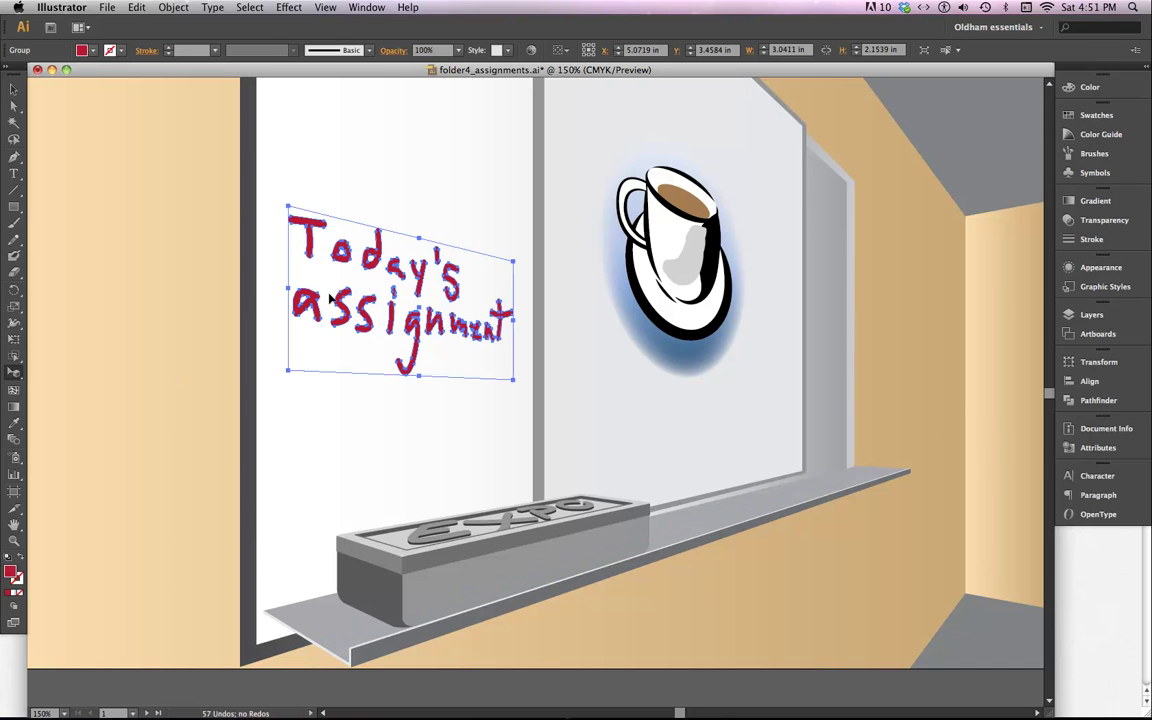
{"action": "mouse_move", "coordinate": [422, 386]}
{"action": "left_mouse_down"}
{"action": "mouse_move", "coordinate": [412, 385]}
{"action": "mouse_move", "coordinate": [419, 375]}
{"action": "left_mouse_up"}
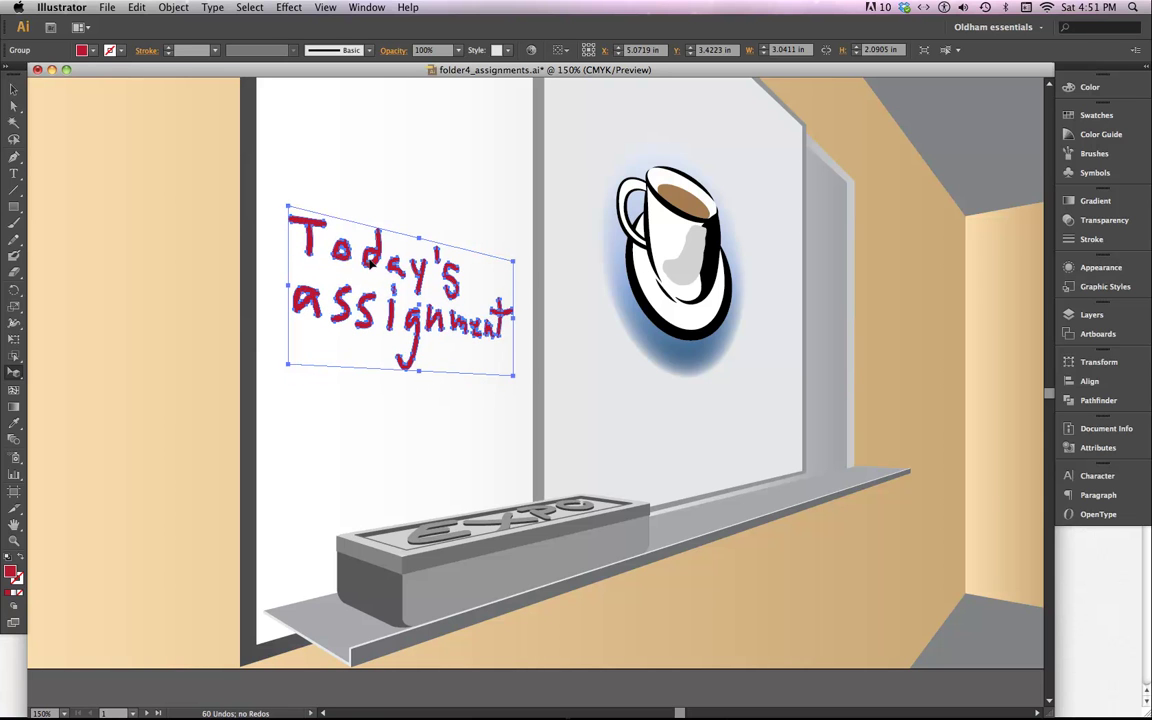
{"action": "left_click_drag", "start_coordinate": [366, 264], "coordinate": [418, 340]}
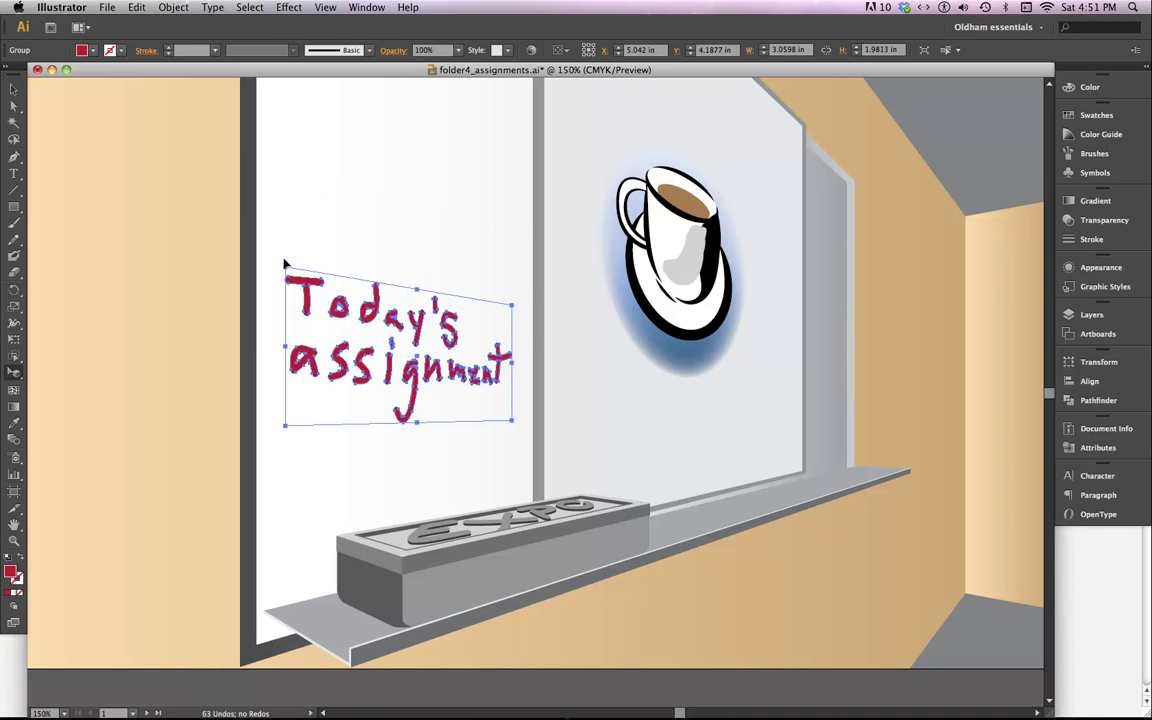
{"action": "left_click_drag", "start_coordinate": [285, 268], "coordinate": [305, 290]}
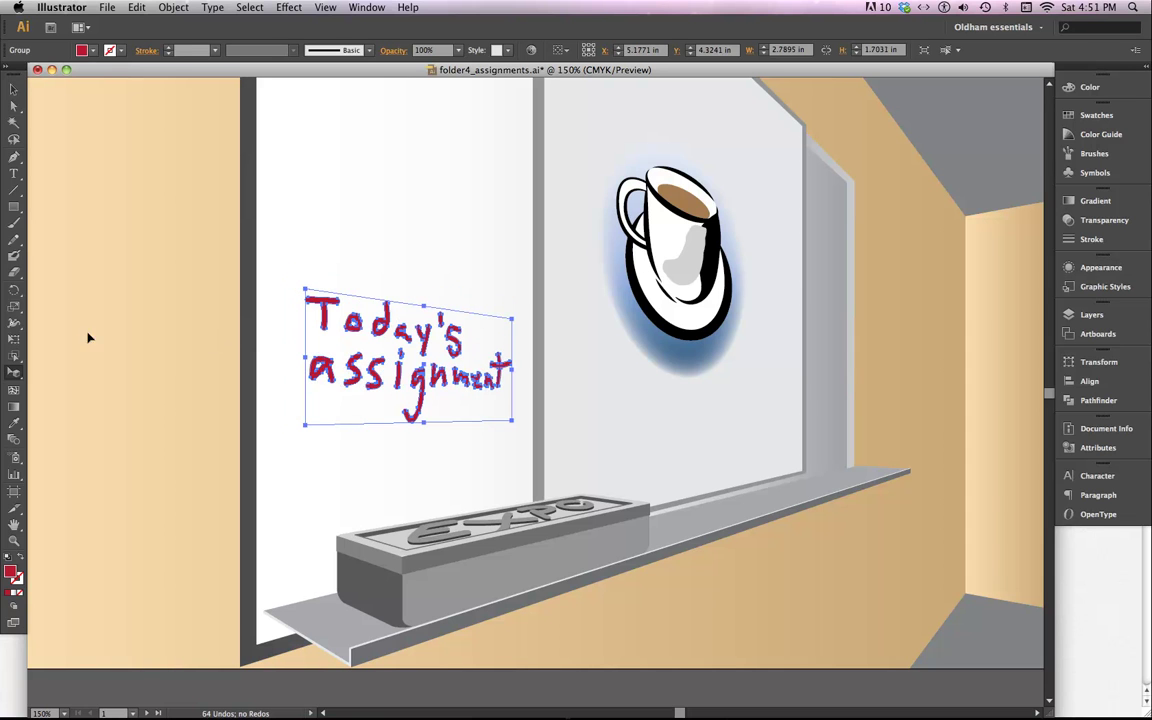
{"action": "left_click", "coordinate": [19, 372]}
{"action": "left_click", "coordinate": [680, 262]}
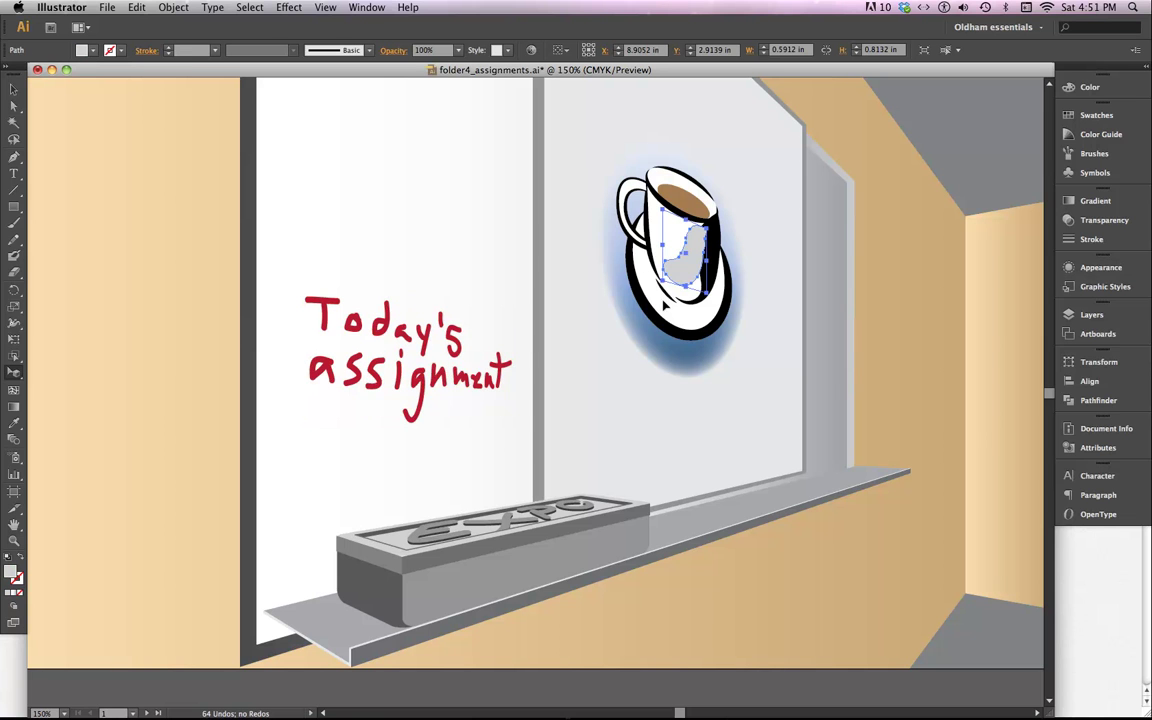
{"action": "left_click", "coordinate": [679, 345]}
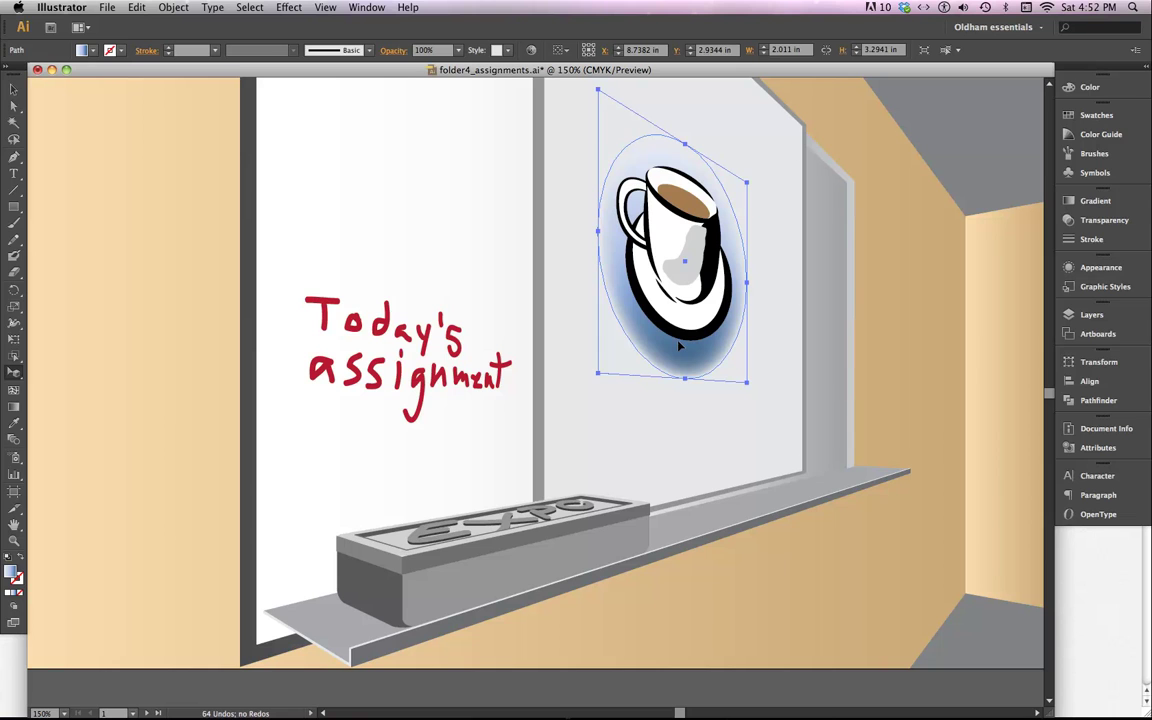
{"action": "left_click", "coordinate": [650, 419]}
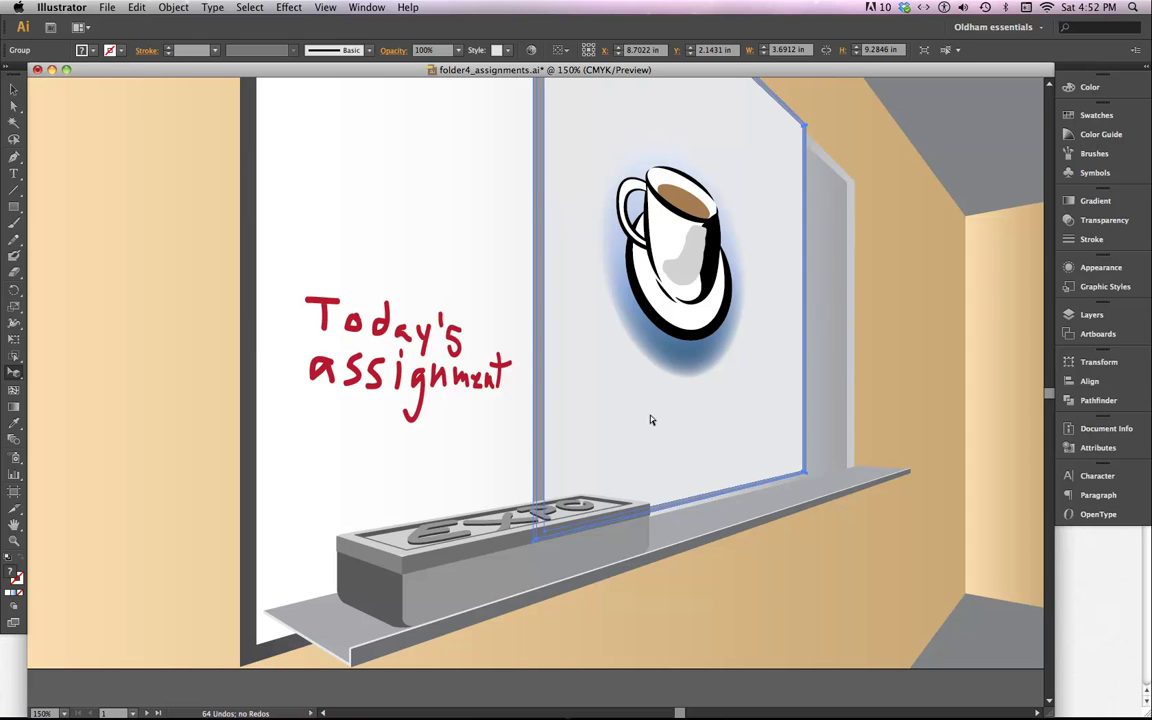
Step: Toggle Outline view and select the cup's nested groups, from highlight up to the window wall group
{"action": "key", "text": "super+y"}
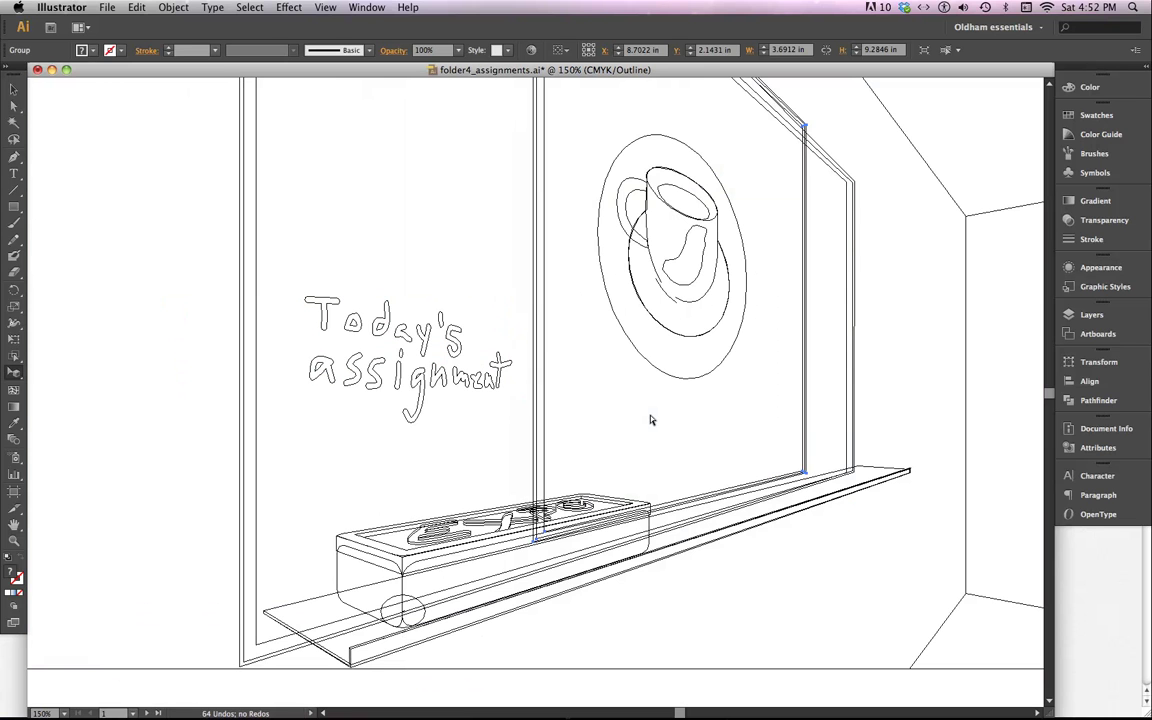
{"action": "key", "text": "super+shift+a"}
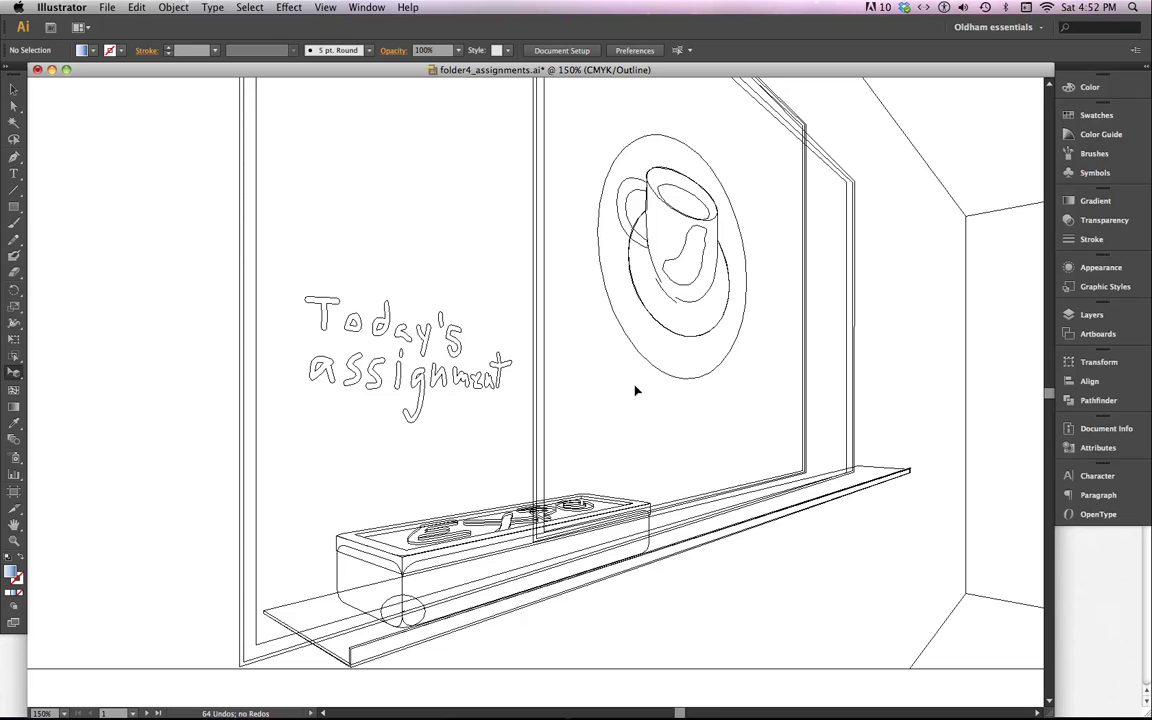
{"action": "key", "text": "super+y"}
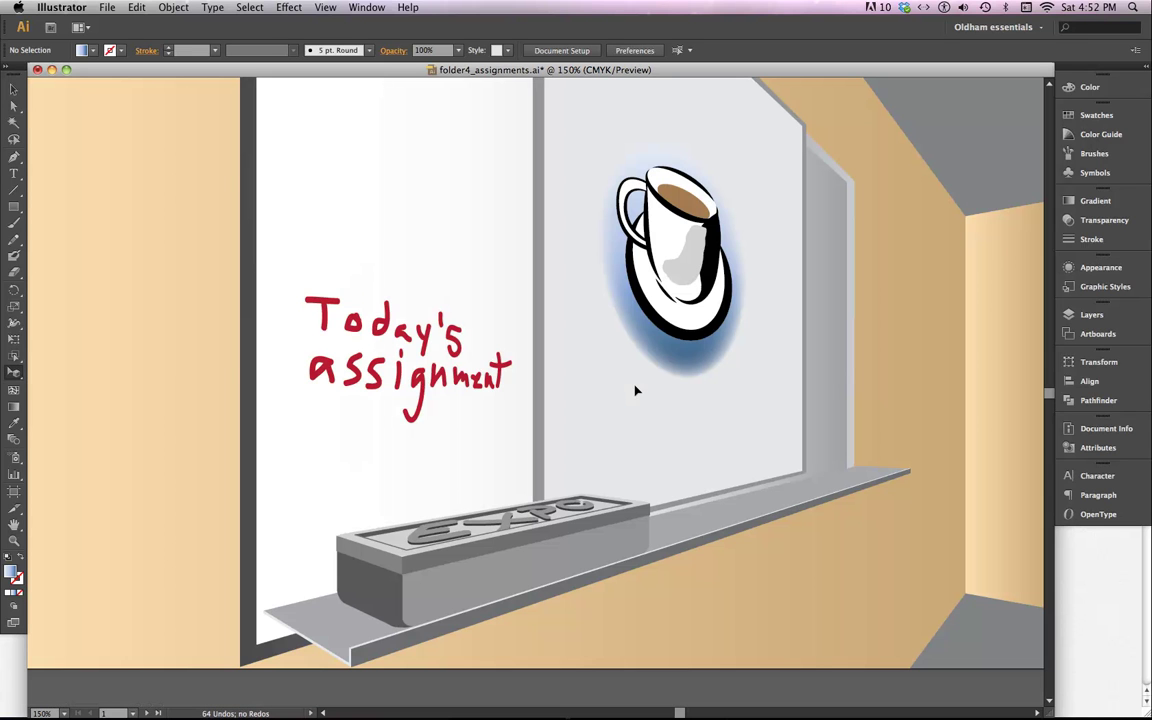
{"action": "left_click", "coordinate": [688, 258]}
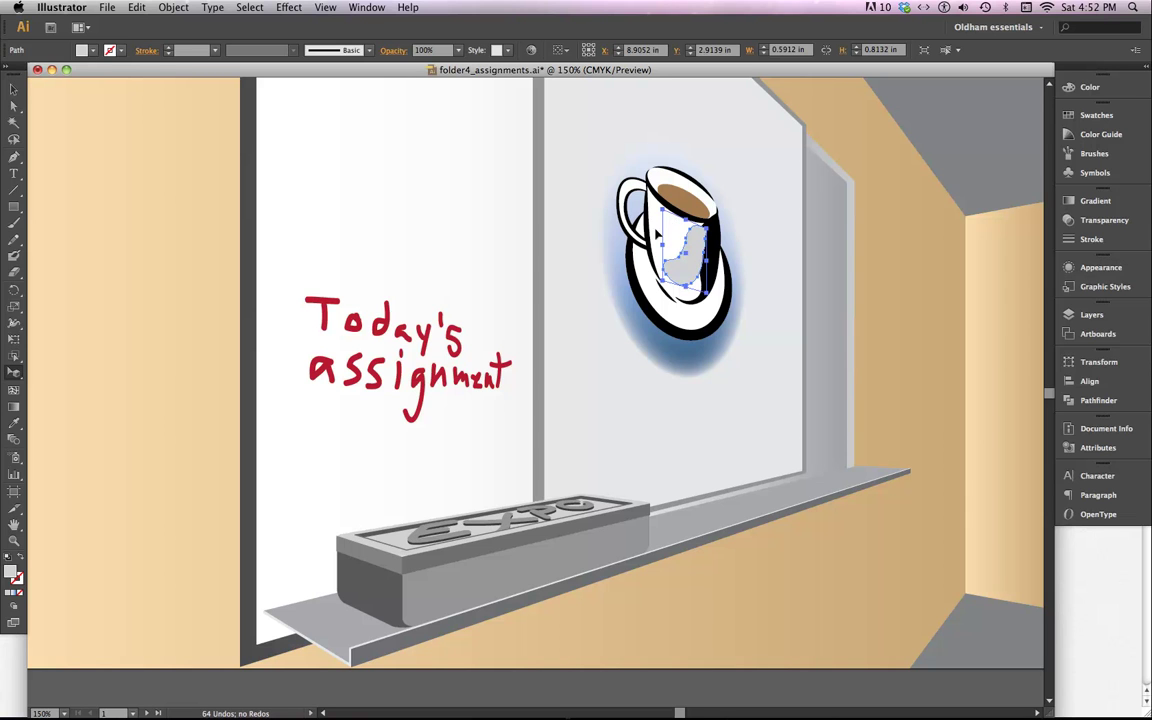
{"action": "left_click", "coordinate": [678, 206]}
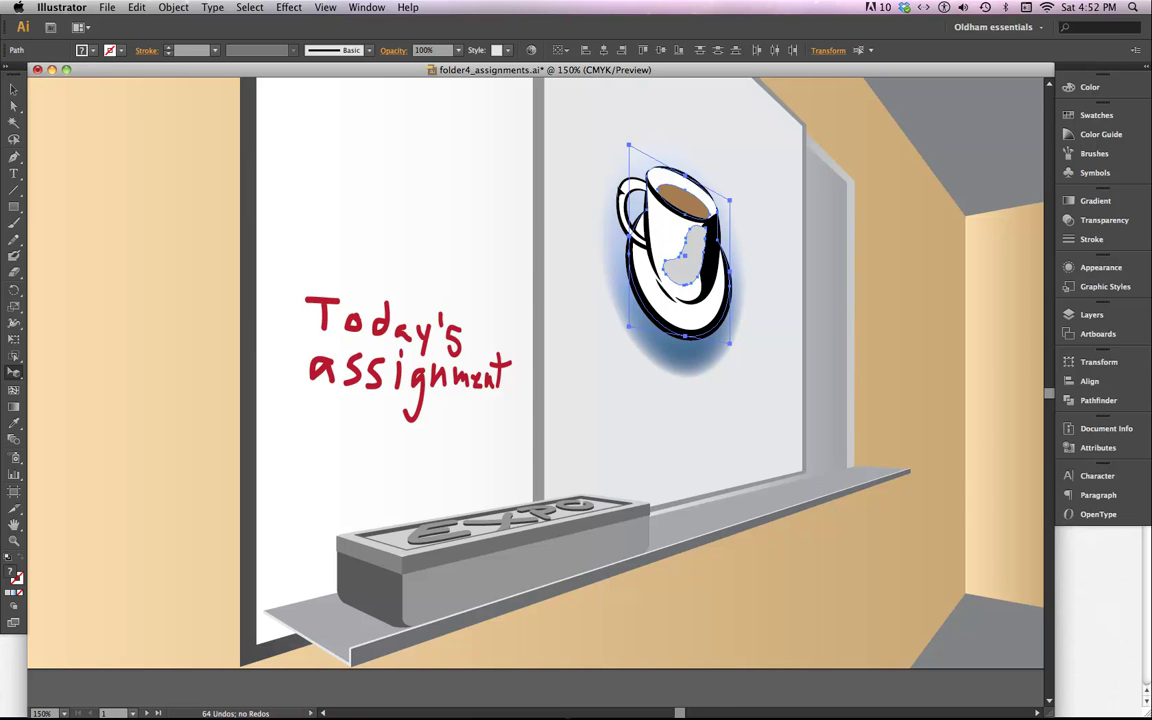
{"action": "left_click", "coordinate": [655, 285]}
{"action": "left_click", "coordinate": [680, 360]}
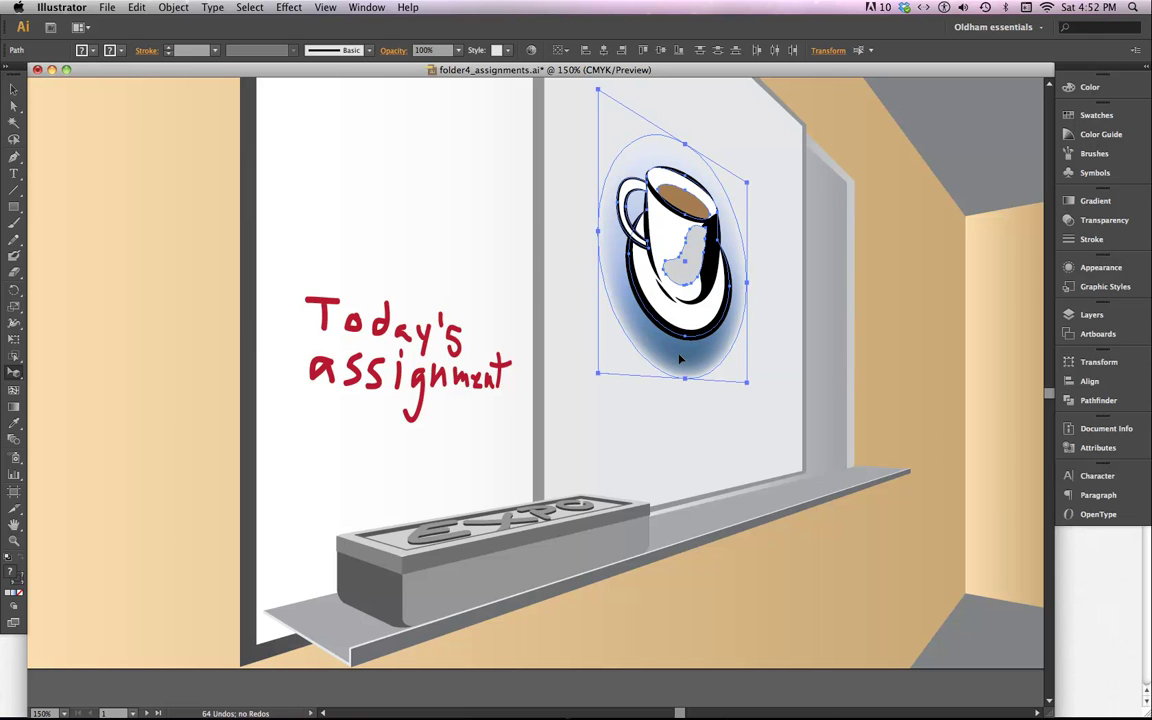
{"action": "left_click", "coordinate": [682, 393]}
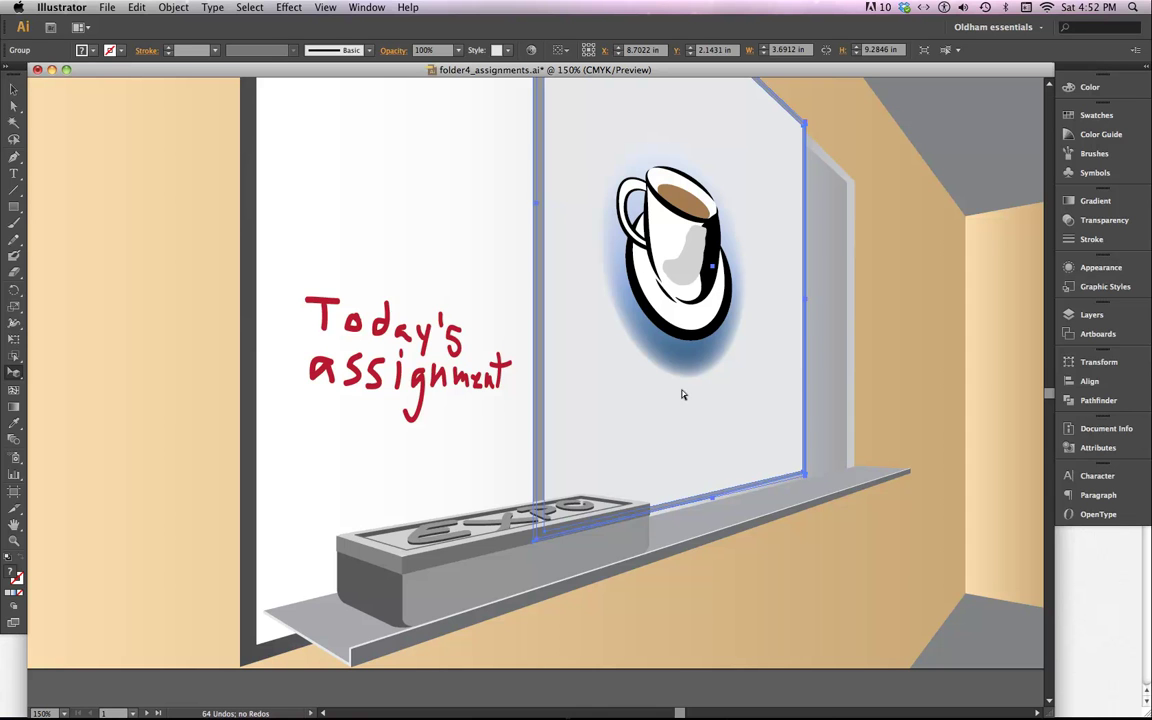
Step: Stretch the cup and saucer downward and leftward, then return to Outline view and deselect
{"action": "key", "text": "super+y"}
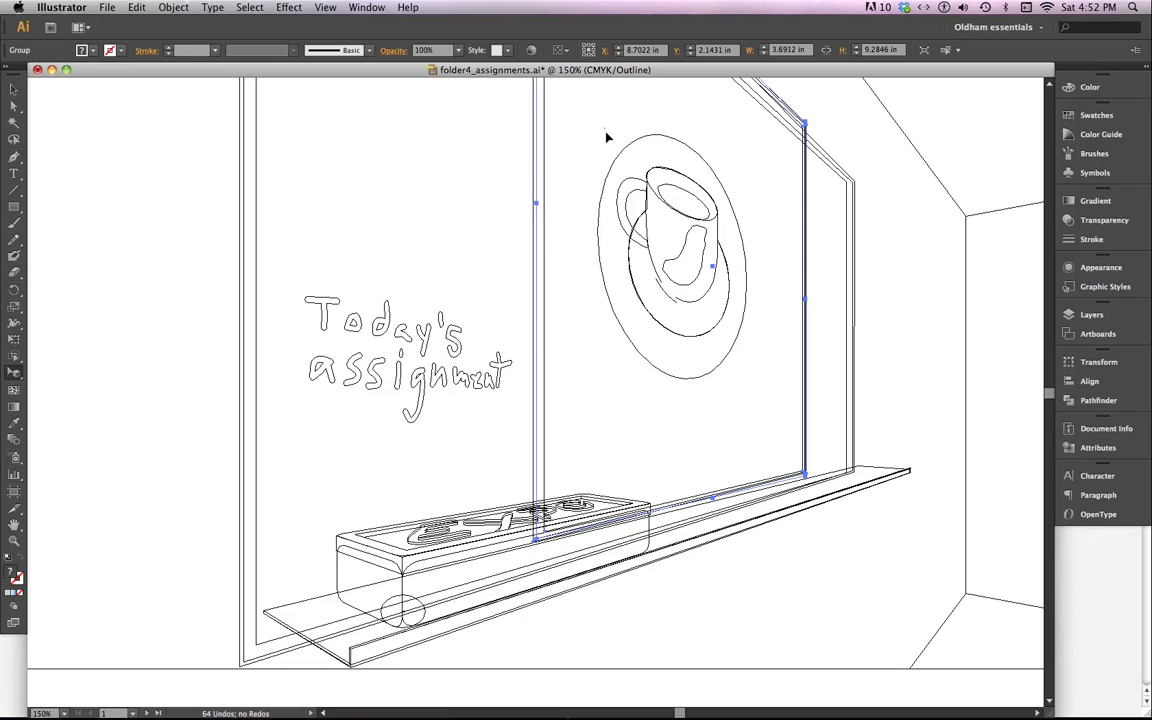
{"action": "left_click_drag", "start_coordinate": [604, 132], "coordinate": [735, 395]}
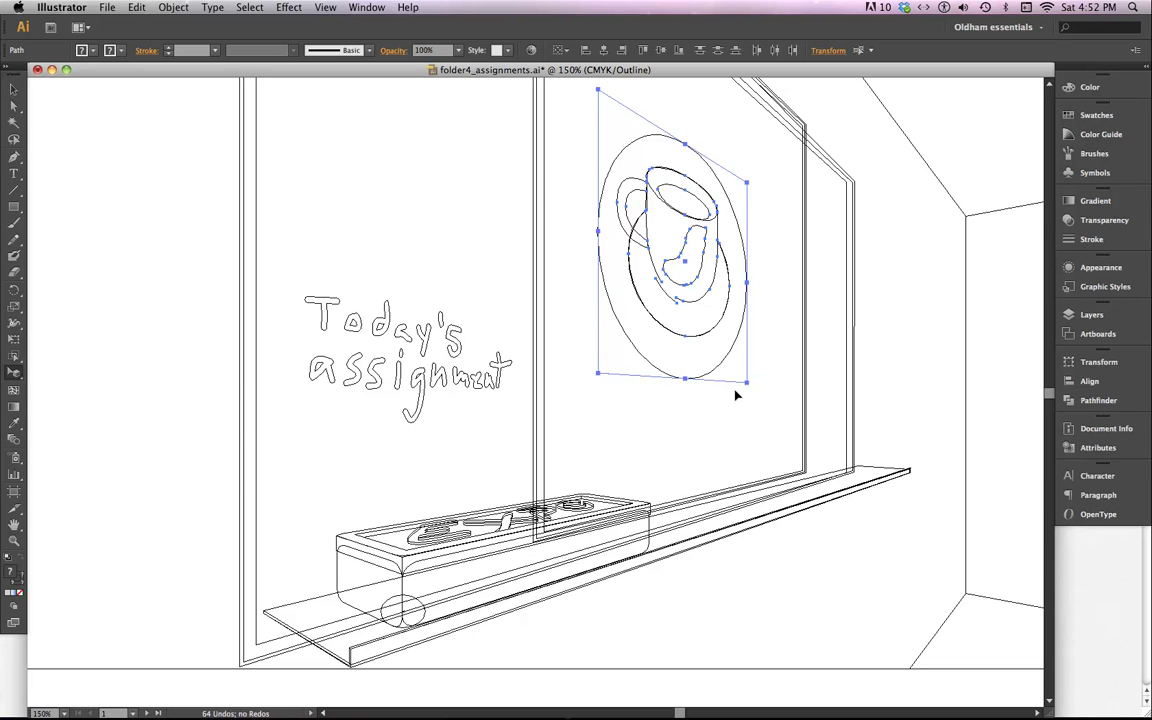
{"action": "key", "text": "super+y"}
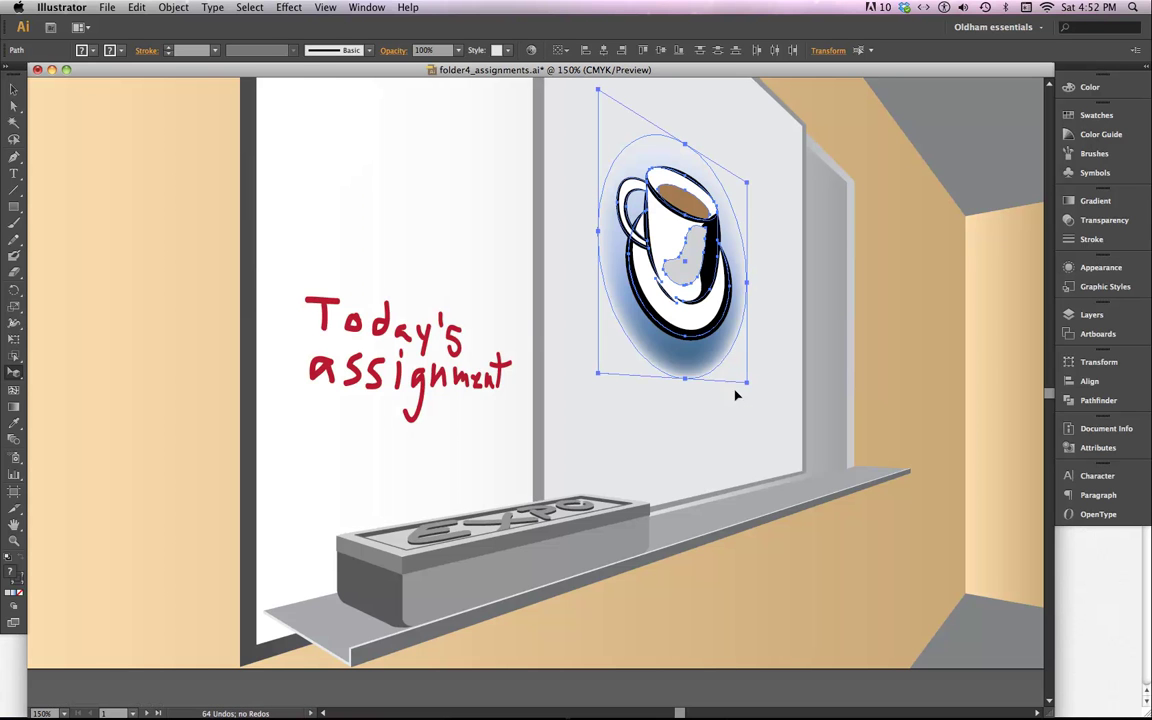
{"action": "left_click_drag", "start_coordinate": [751, 393], "coordinate": [751, 436]}
{"action": "left_click_drag", "start_coordinate": [693, 330], "coordinate": [693, 370]}
{"action": "left_click_drag", "start_coordinate": [607, 336], "coordinate": [598, 337]}
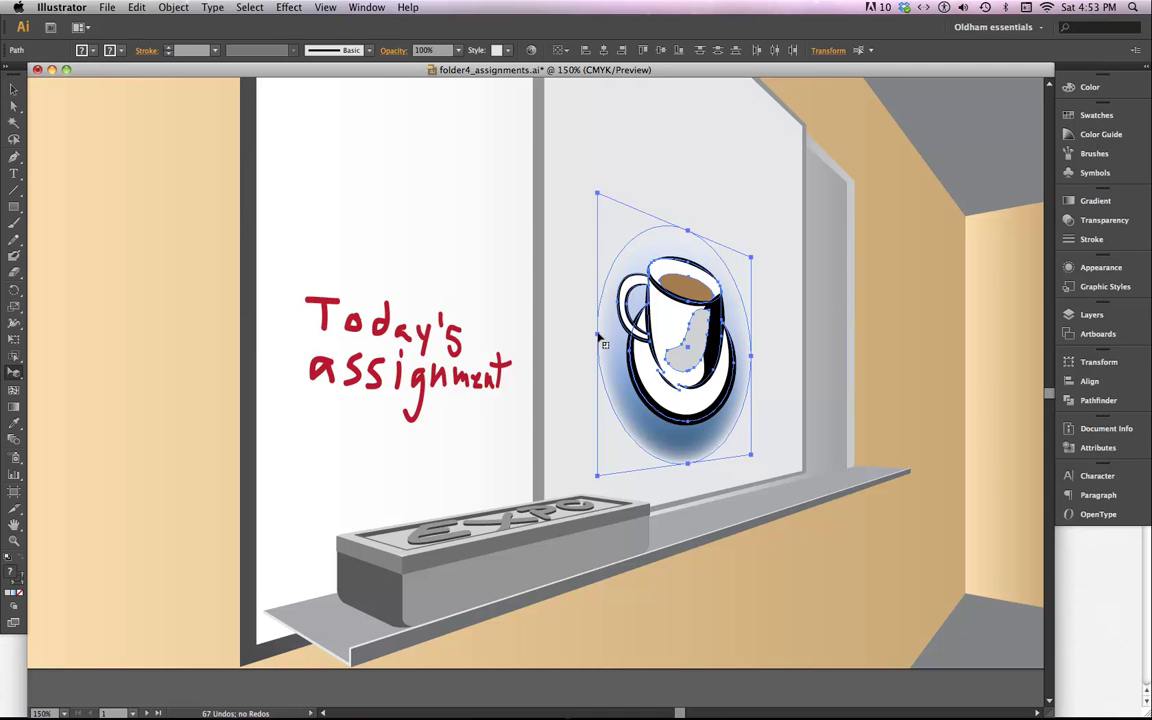
{"action": "key", "text": "super+y"}
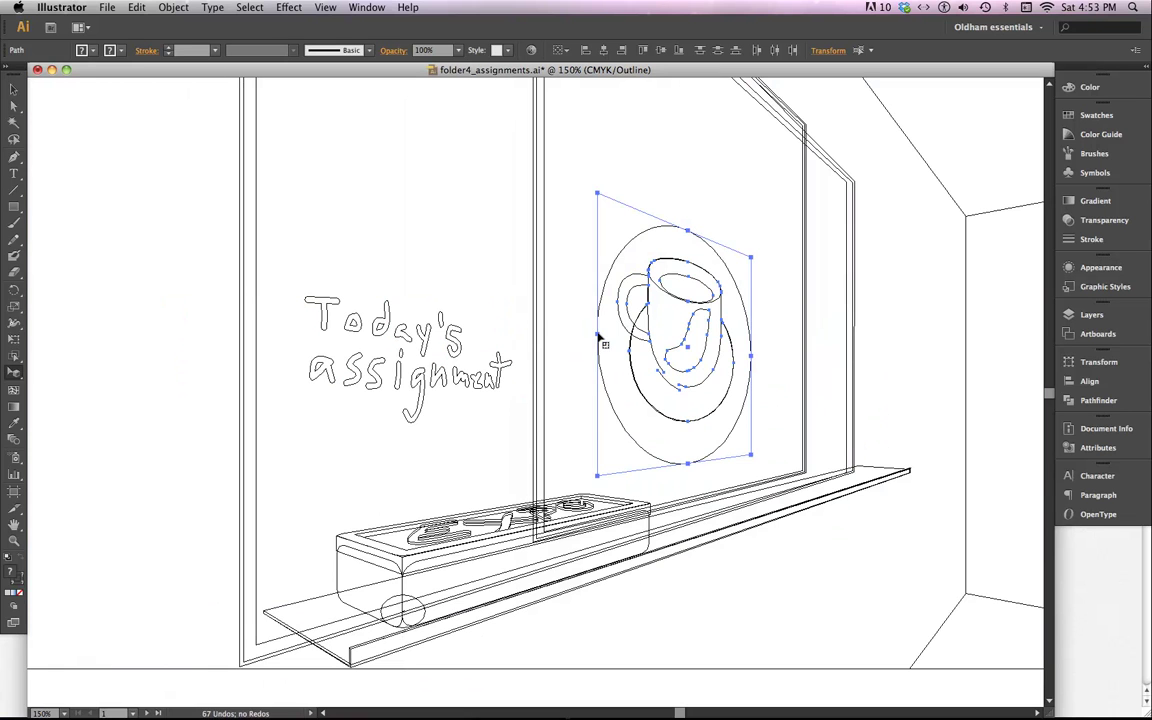
{"action": "left_click", "coordinate": [574, 284]}
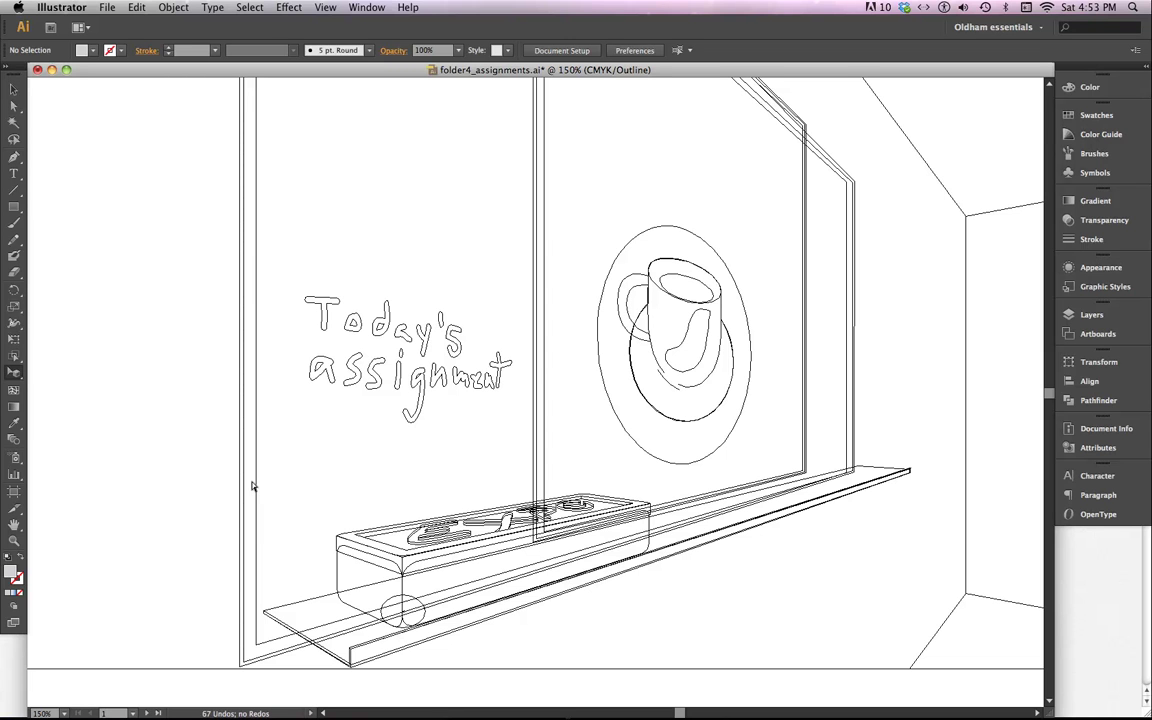
Step: Show the perspective grid in full-colour Preview and zoom out to check the other artboards
{"action": "key", "text": "shift+p"}
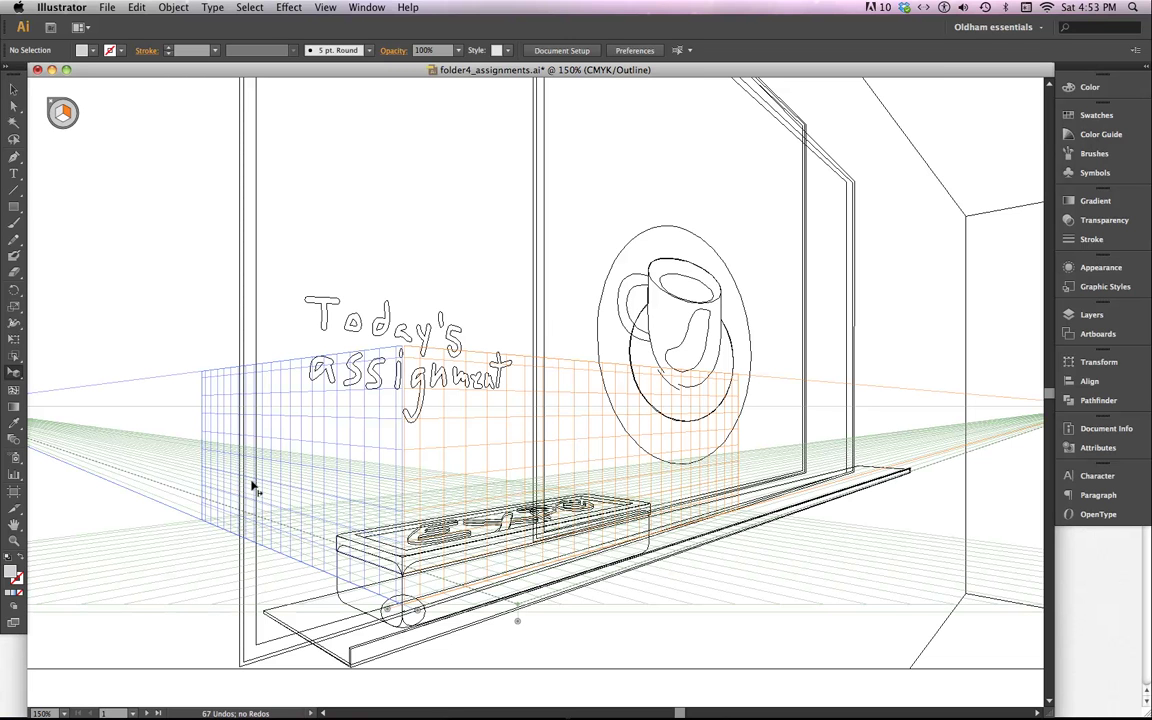
{"action": "key", "text": "super+y"}
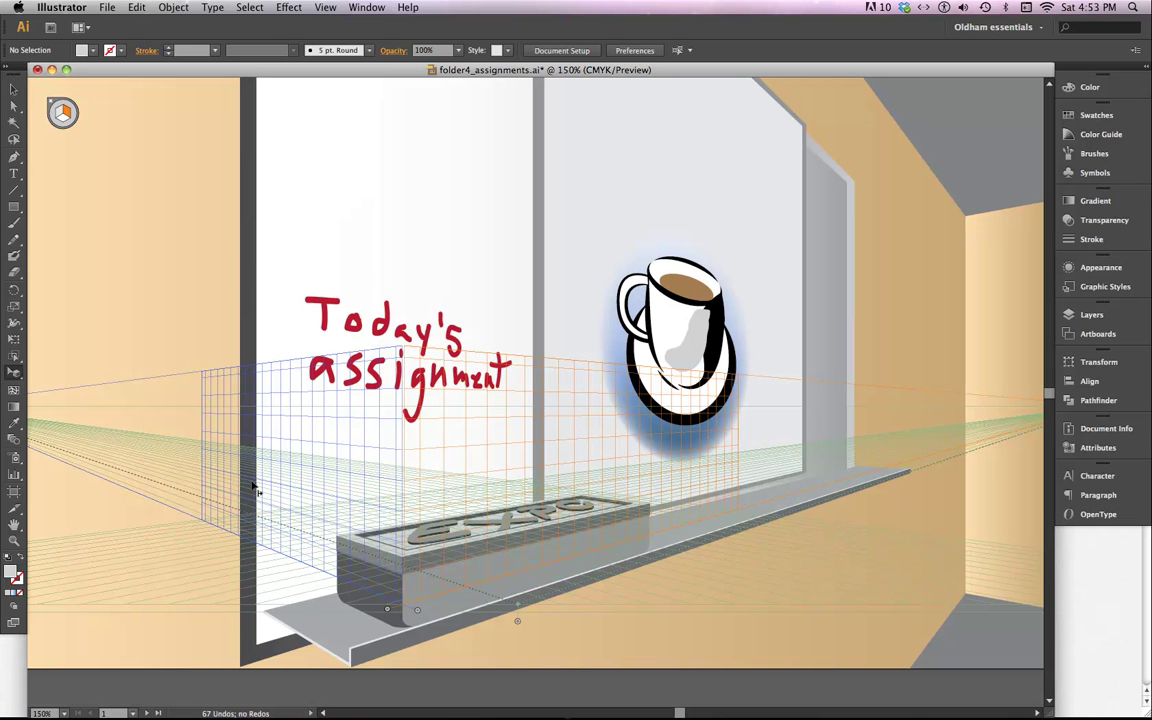
{"action": "key", "text": "super+minus"}
{"action": "key", "text": "super+minus"}
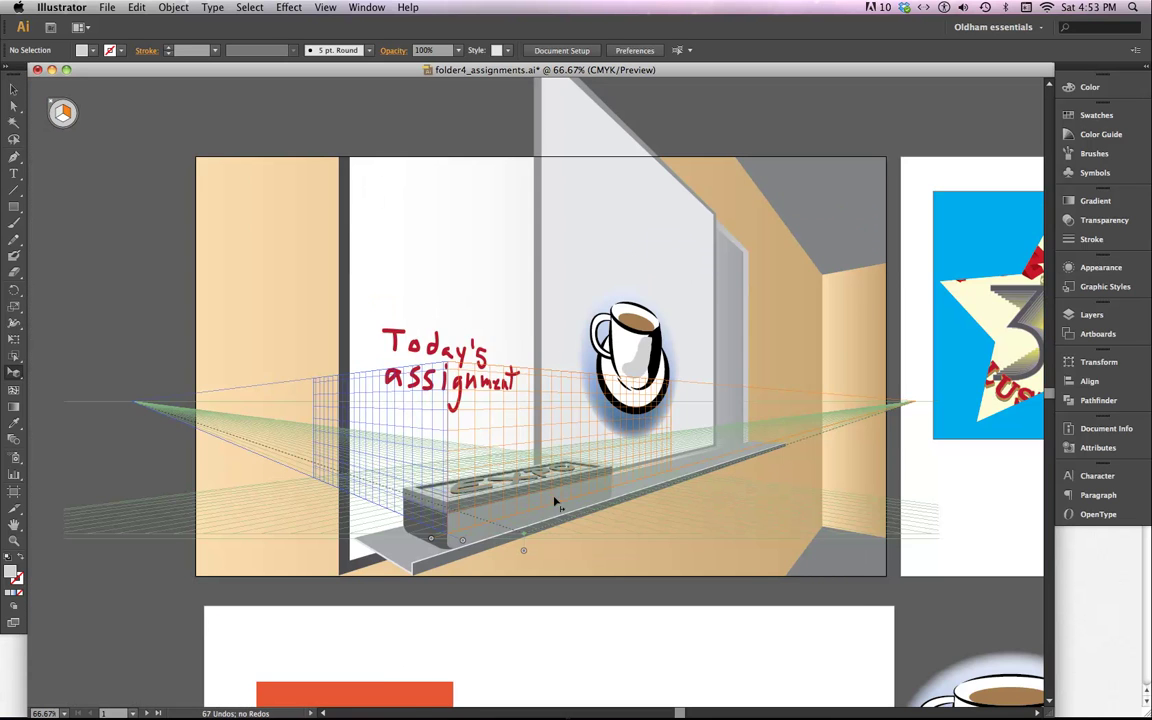
{"action": "left_click", "coordinate": [613, 317]}
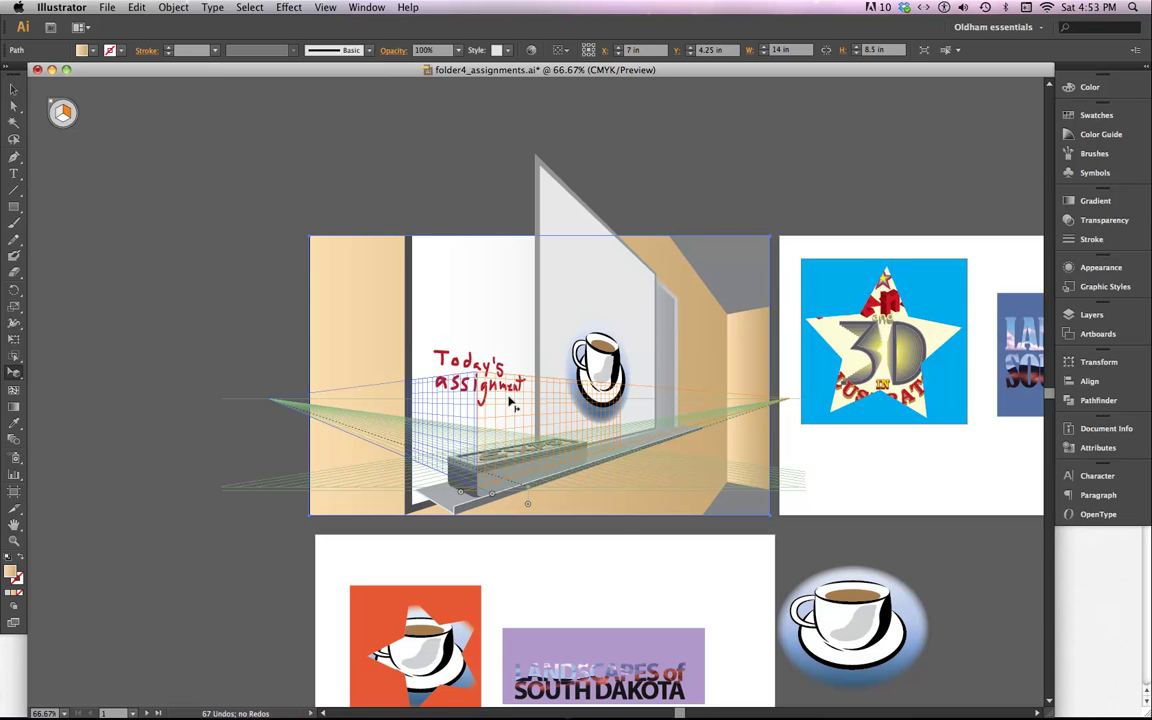
{"action": "scroll", "coordinate": [569, 400], "scroll_direction": "up", "scroll_amount": 2}
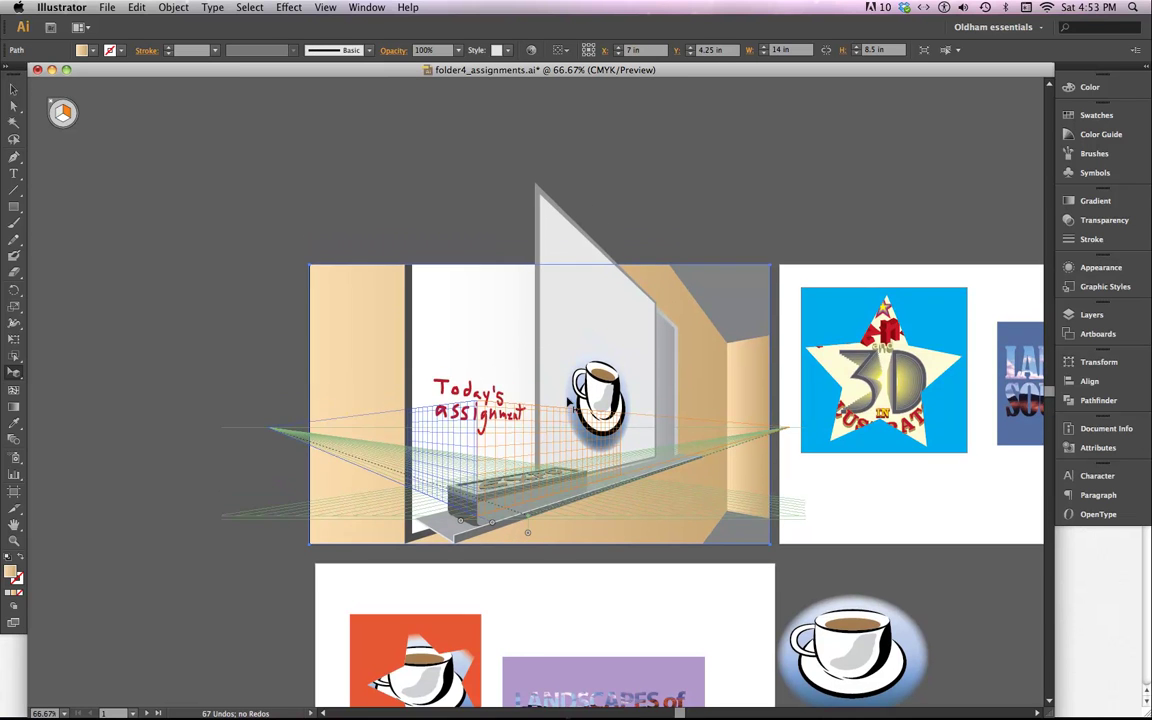
{"action": "key", "text": "super+minus"}
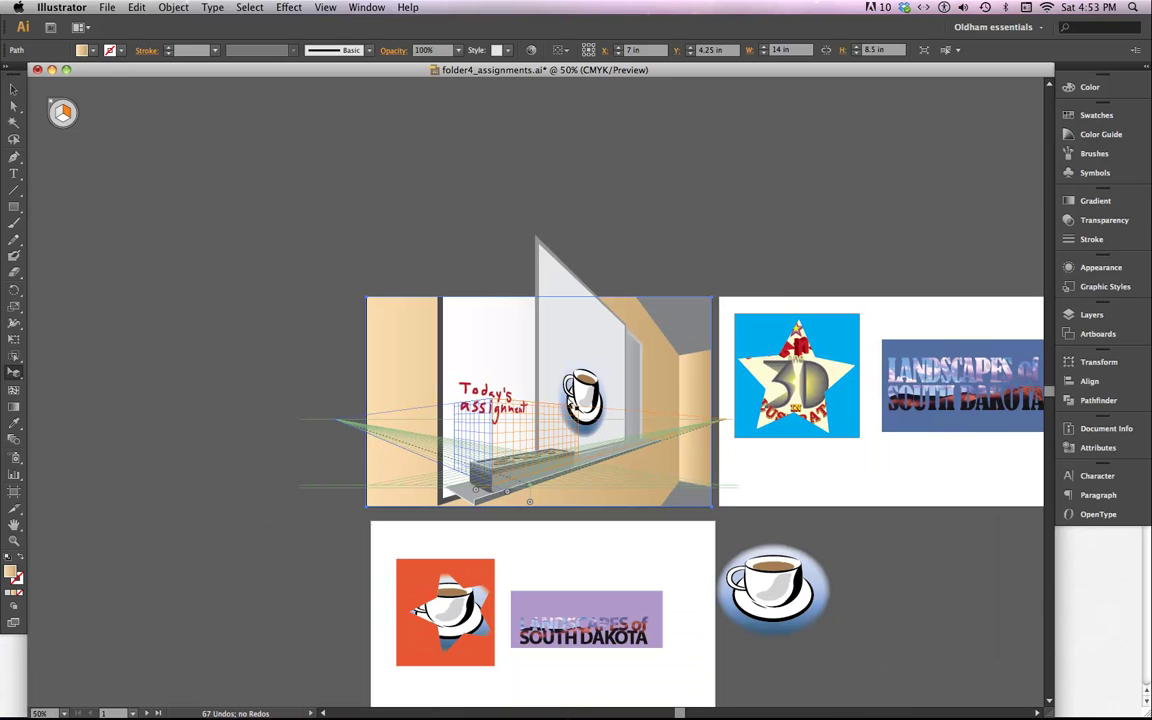
{"action": "key", "text": "super+equal"}
{"action": "key", "text": "super+equal"}
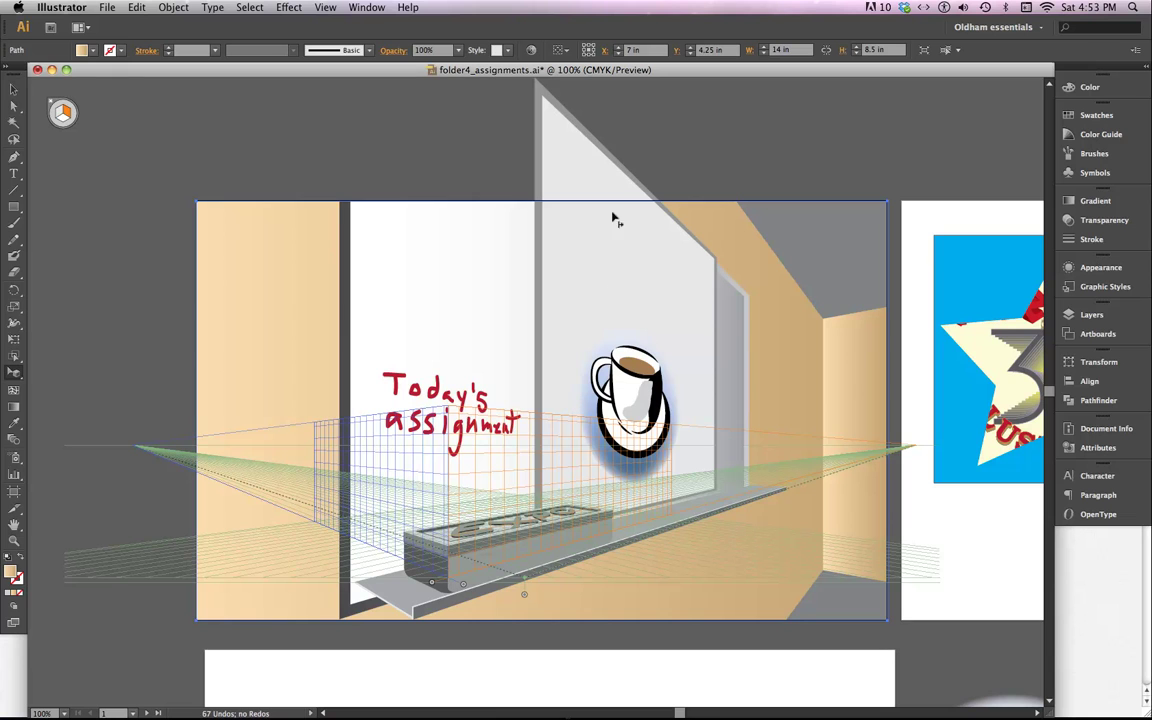
Step: Select the window pane group and tan background, then hide the perspective grid
{"action": "left_click", "coordinate": [641, 273]}
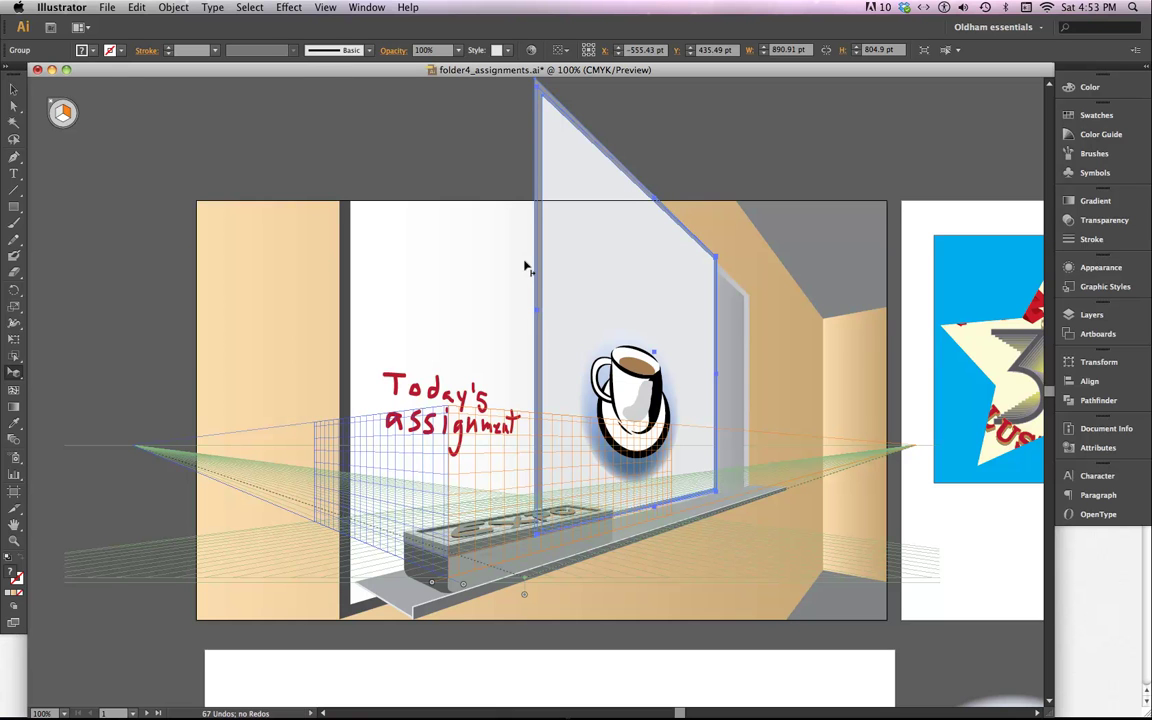
{"action": "scroll", "coordinate": [570, 258], "scroll_direction": "up", "scroll_amount": 1}
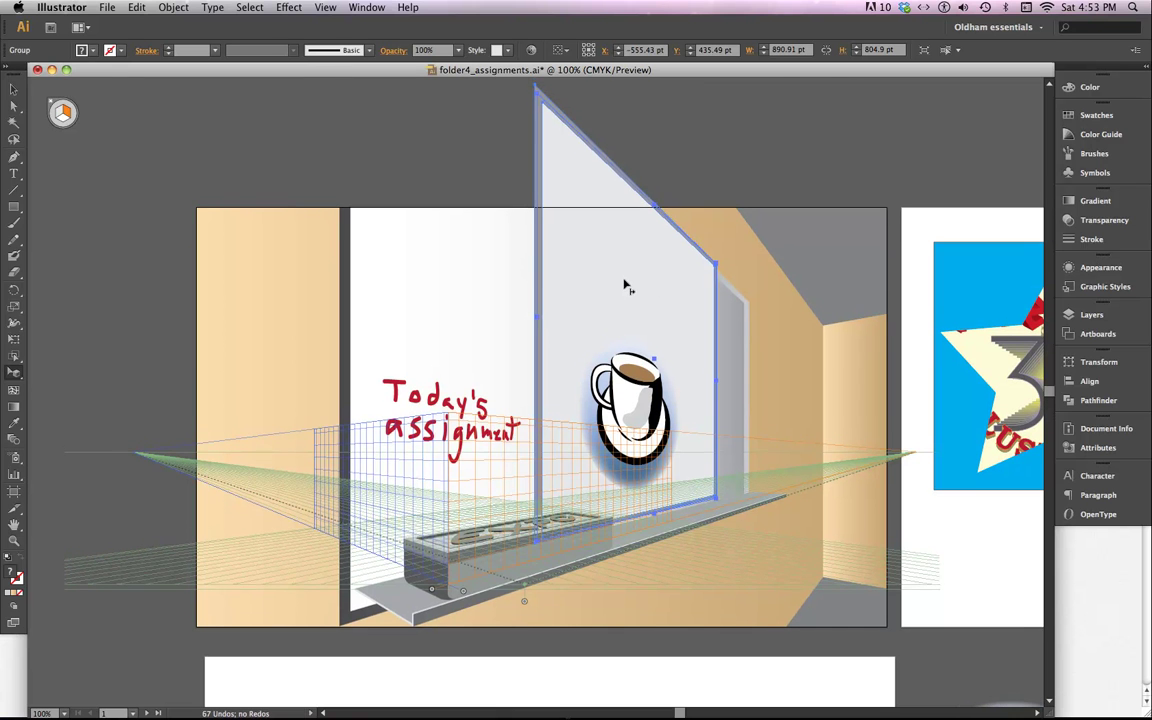
{"action": "left_click", "coordinate": [734, 251]}
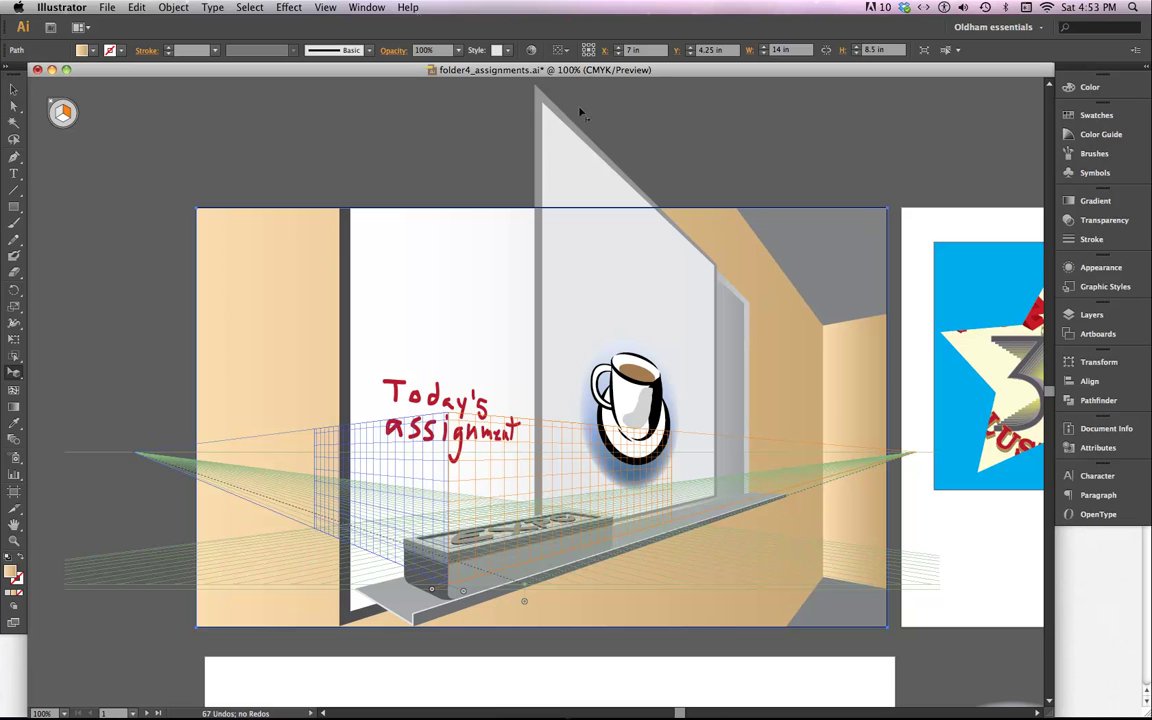
{"action": "scroll", "coordinate": [632, 245], "scroll_direction": "up", "scroll_amount": 2}
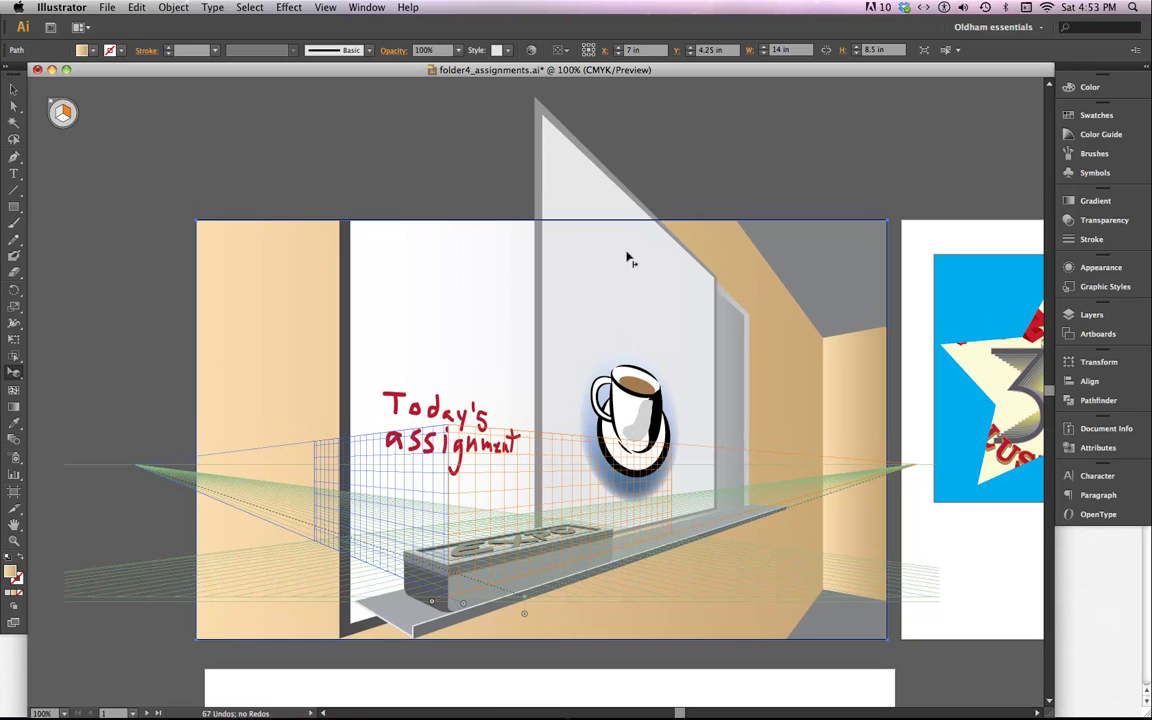
{"action": "scroll", "coordinate": [686, 253], "scroll_direction": "up", "scroll_amount": 4}
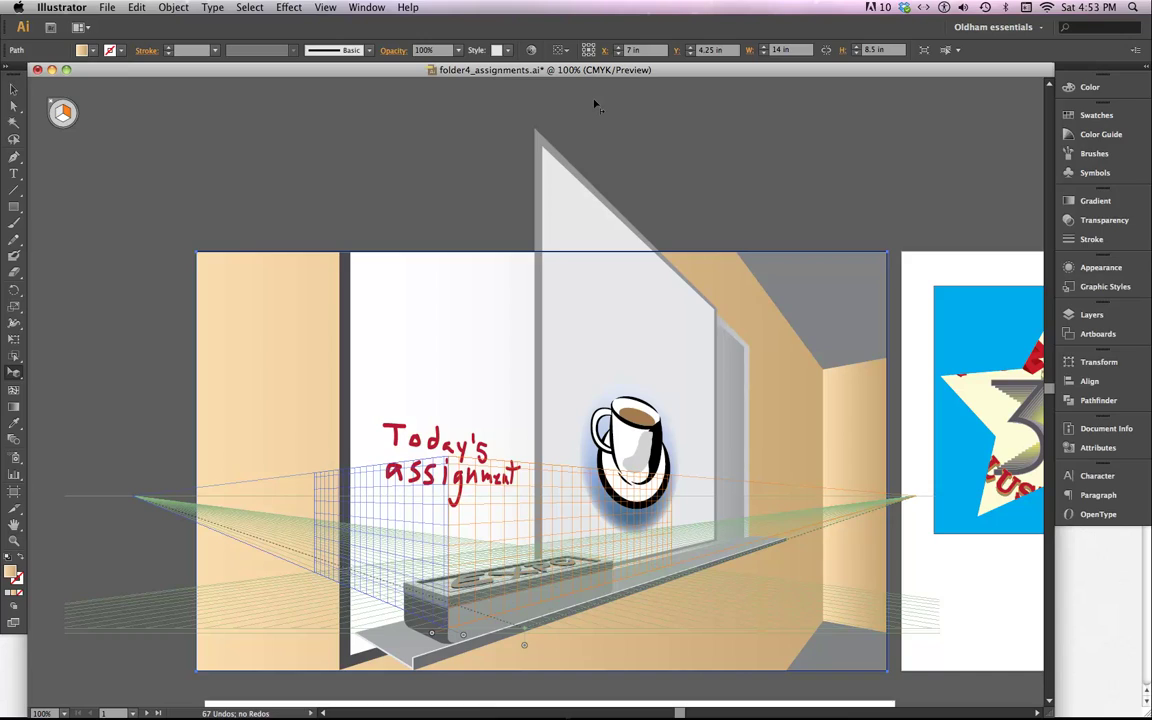
{"action": "key", "text": "F9"}
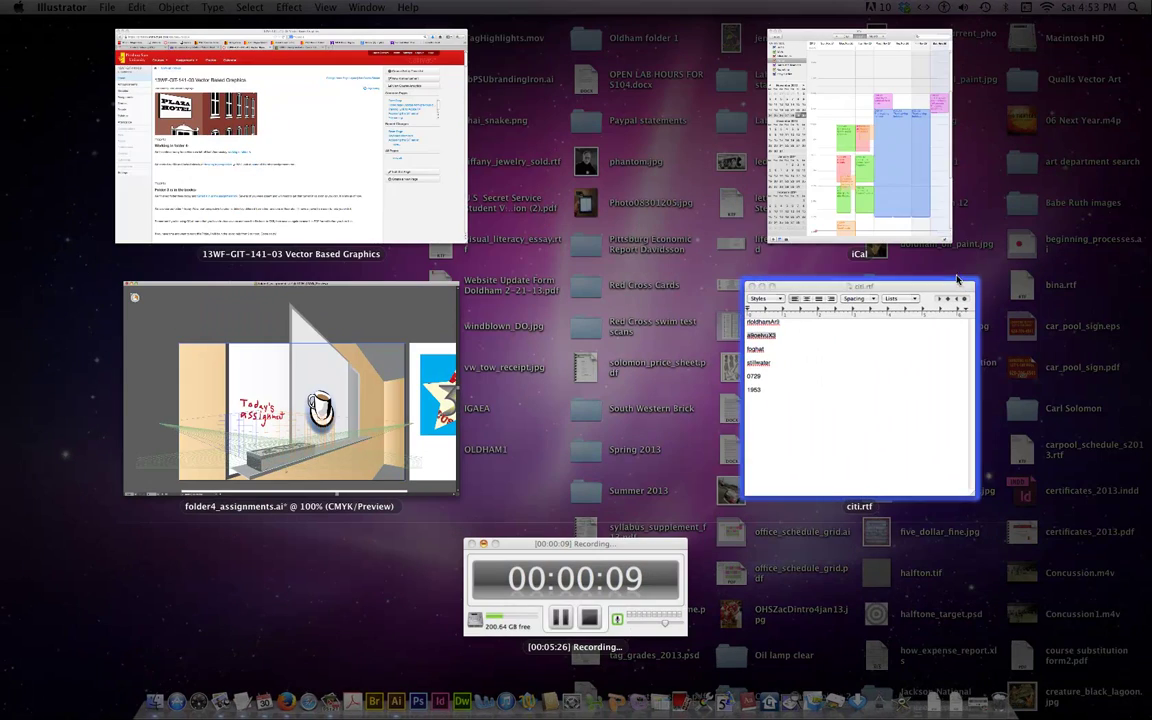
{"action": "left_click", "coordinate": [328, 364]}
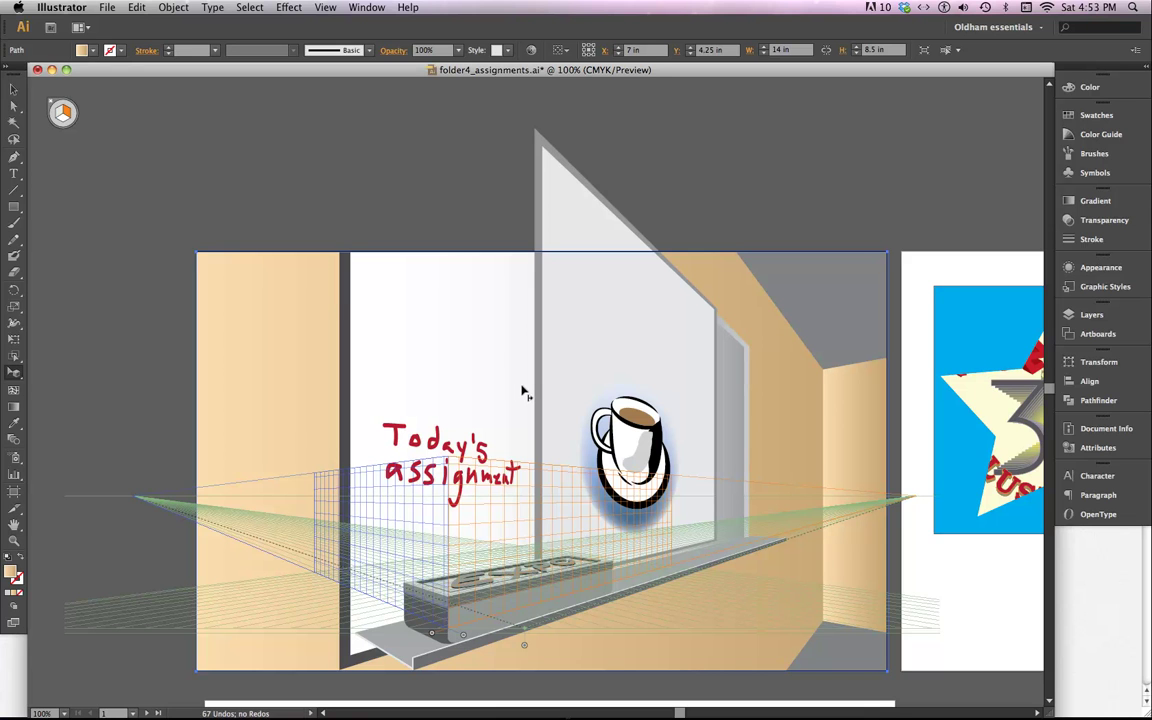
{"action": "left_click", "coordinate": [14, 207]}
{"action": "key", "text": "super+shift+i"}
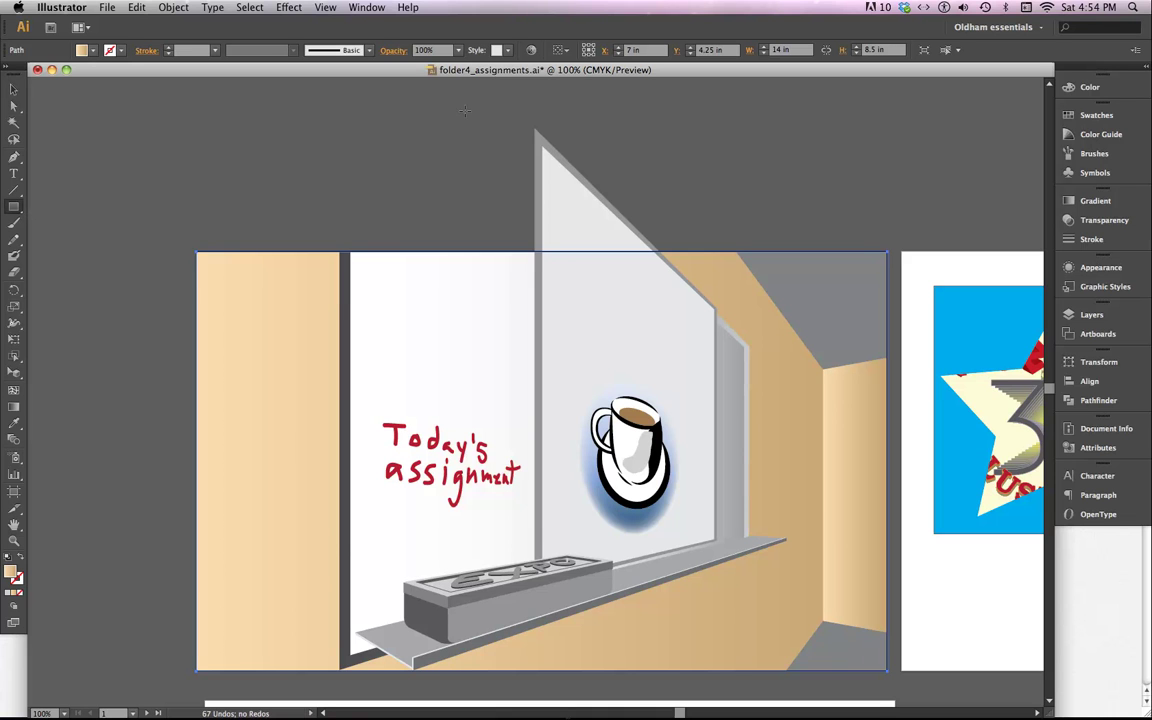
Step: Draw a rectangle over the overhang and divide the window shapes beneath it
{"action": "left_click_drag", "start_coordinate": [453, 99], "coordinate": [708, 251]}
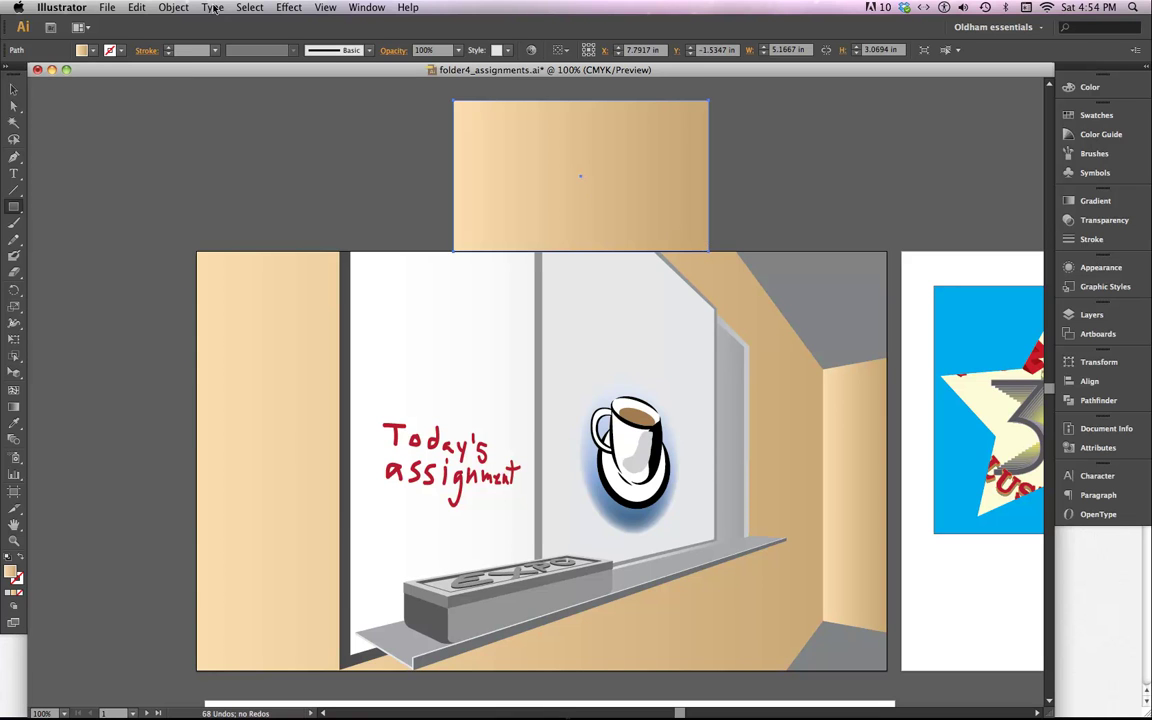
{"action": "left_click", "coordinate": [173, 7]}
{"action": "mouse_move", "coordinate": [202, 262]}
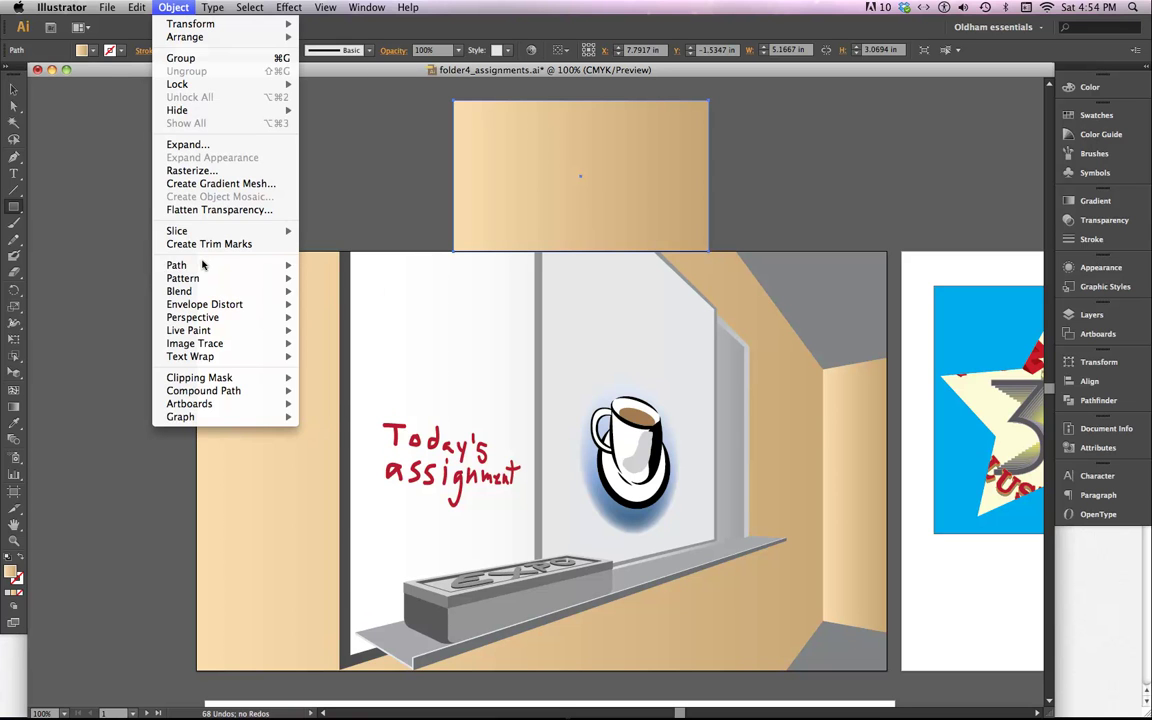
{"action": "left_click", "coordinate": [360, 373]}
{"action": "left_click", "coordinate": [13, 110]}
Step: Delete the light triangle and grey triangle edge left above the artboard
{"action": "left_click", "coordinate": [13, 88]}
{"action": "left_click", "coordinate": [504, 123]}
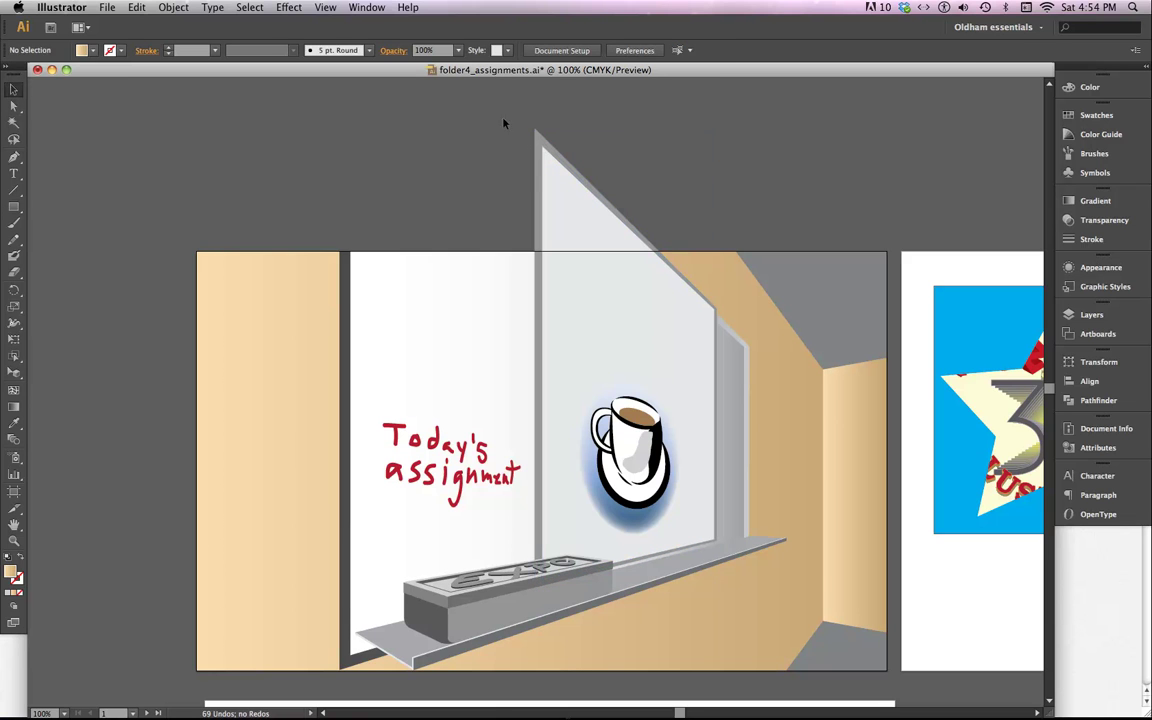
{"action": "left_click", "coordinate": [545, 188]}
{"action": "left_click", "coordinate": [14, 106]}
{"action": "left_click", "coordinate": [638, 180]}
{"action": "left_click", "coordinate": [586, 213]}
{"action": "key", "text": "Delete"}
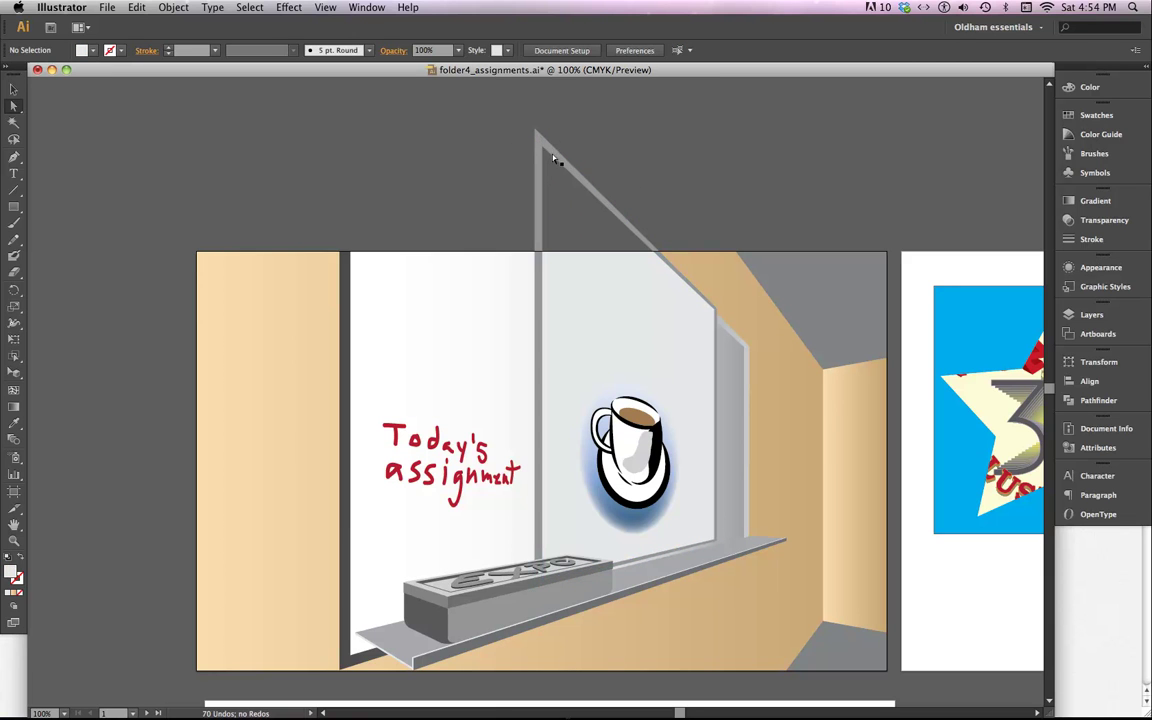
{"action": "left_click", "coordinate": [555, 157]}
{"action": "key", "text": "Delete"}
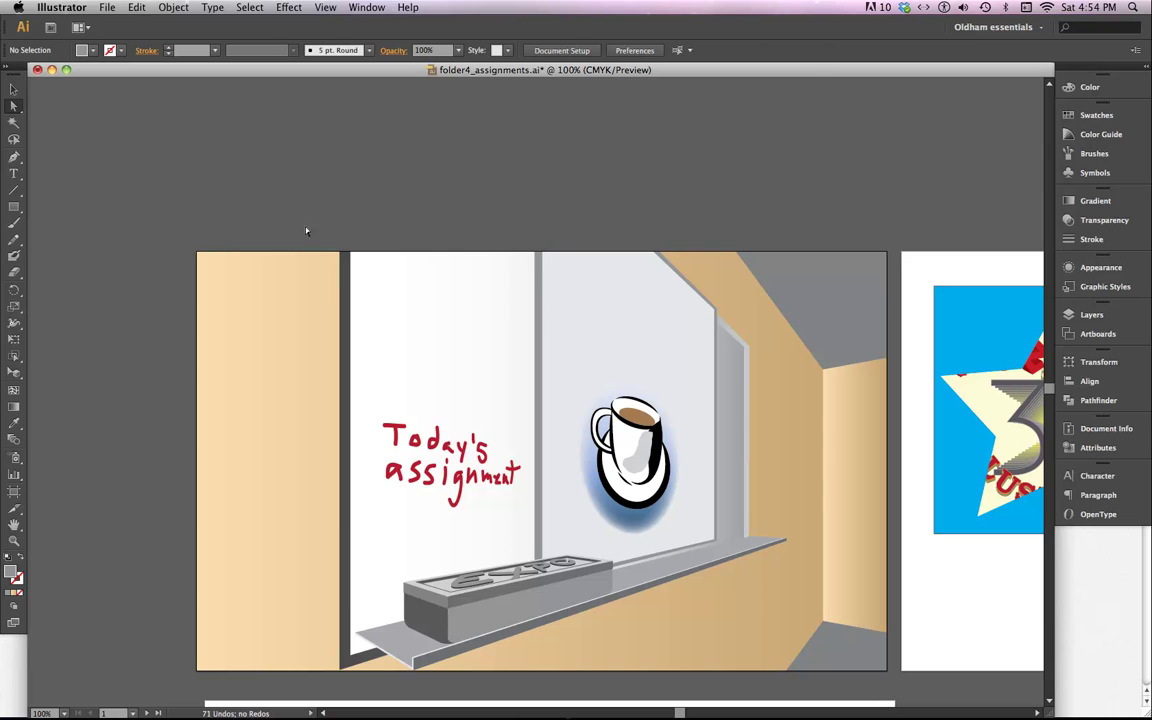
Step: Select the window panel, handwriting and tan background in perspective, then bring the grid back
{"action": "scroll", "coordinate": [370, 224], "scroll_direction": "down", "scroll_amount": 3}
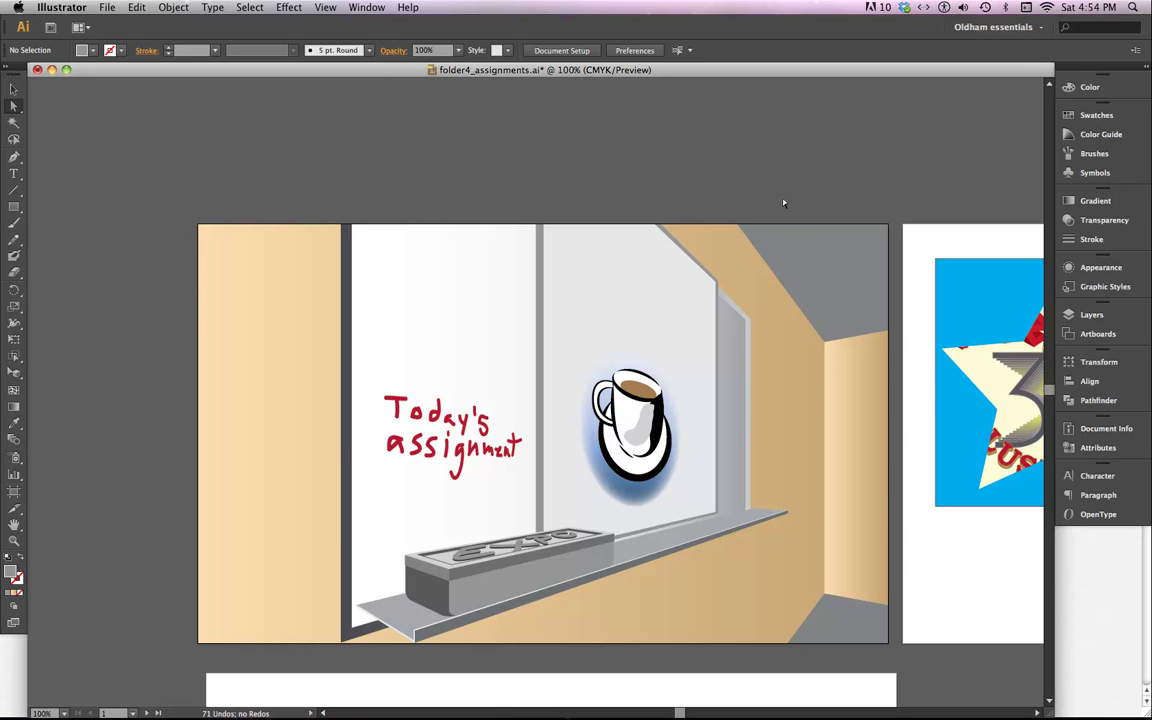
{"action": "left_click", "coordinate": [15, 90]}
{"action": "left_click", "coordinate": [15, 375]}
{"action": "left_click", "coordinate": [605, 250]}
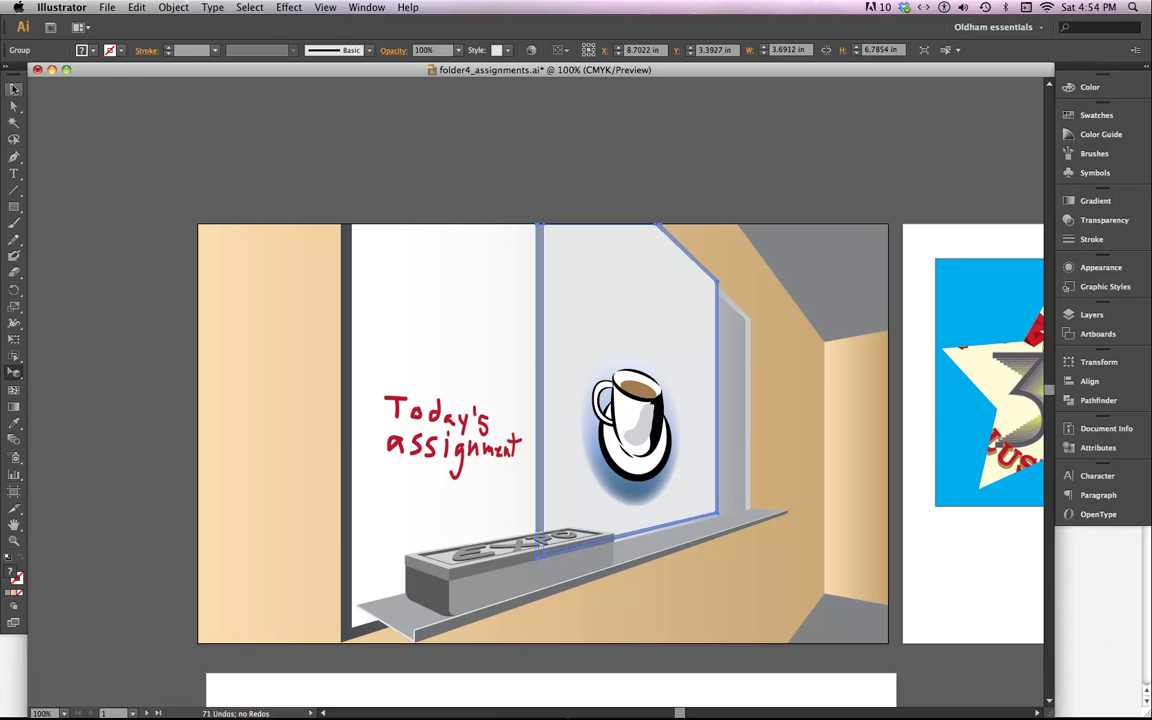
{"action": "left_click", "coordinate": [467, 424]}
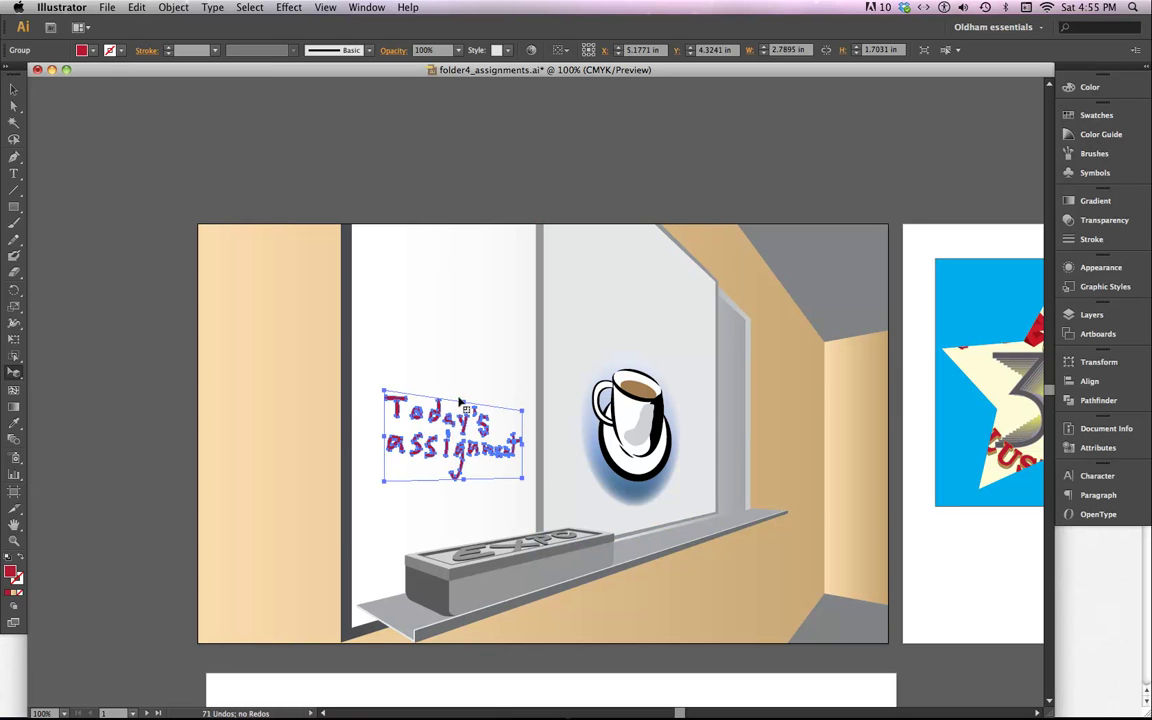
{"action": "left_click", "coordinate": [281, 293]}
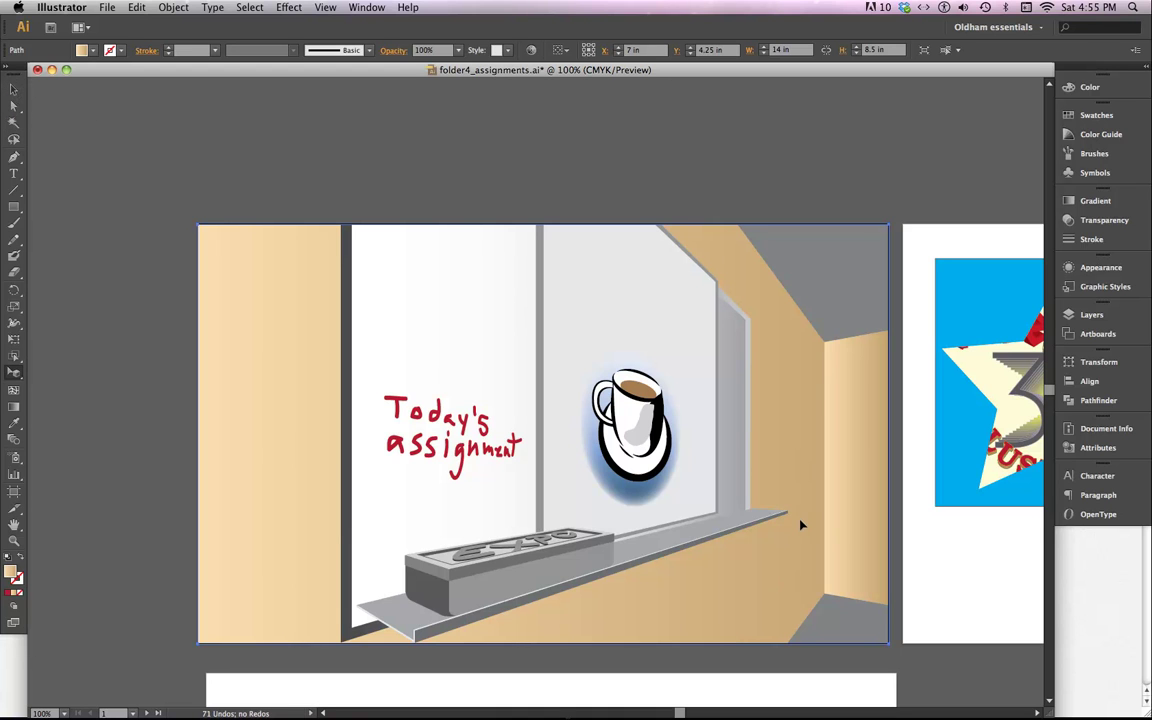
{"action": "key", "text": "shift+p"}
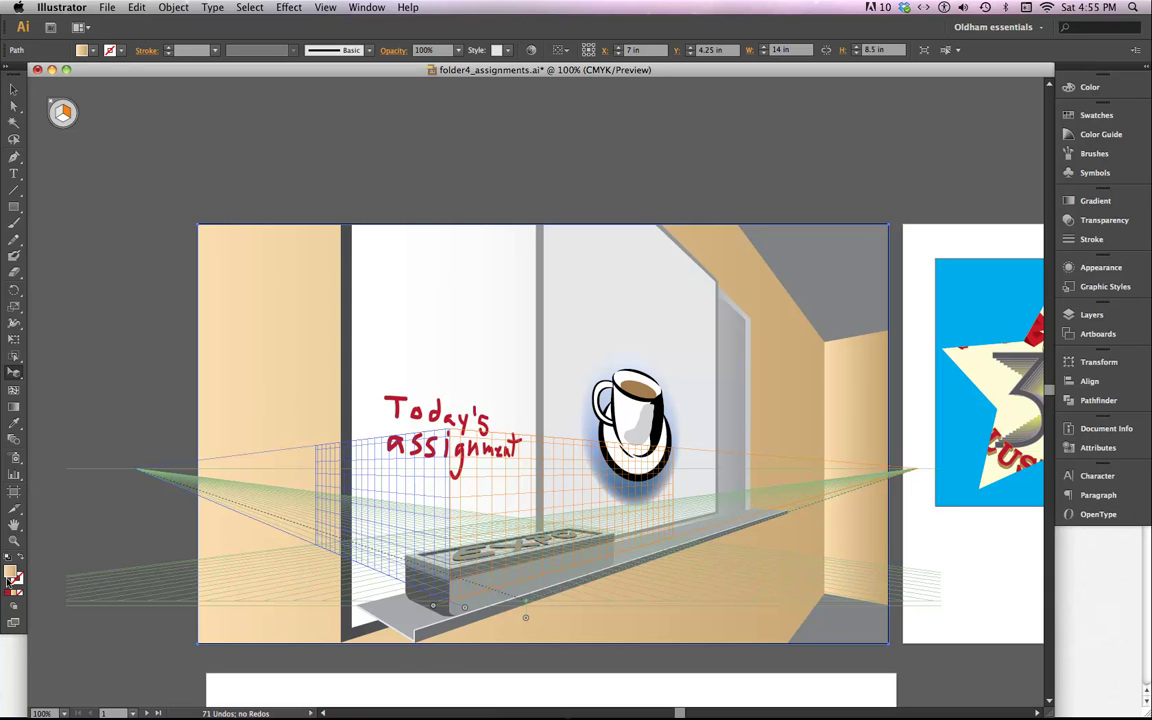
Step: Zoom in closely on the window ledge
{"action": "left_click", "coordinate": [14, 540]}
{"action": "left_click", "coordinate": [432, 610]}
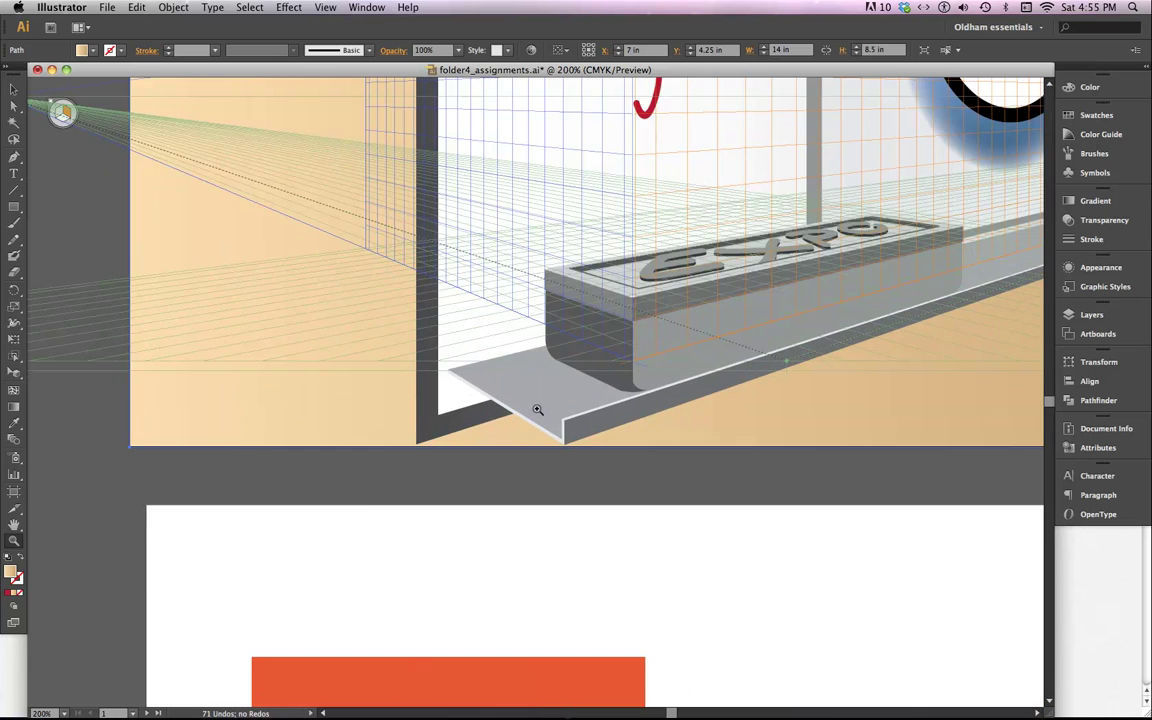
{"action": "left_click", "coordinate": [537, 410]}
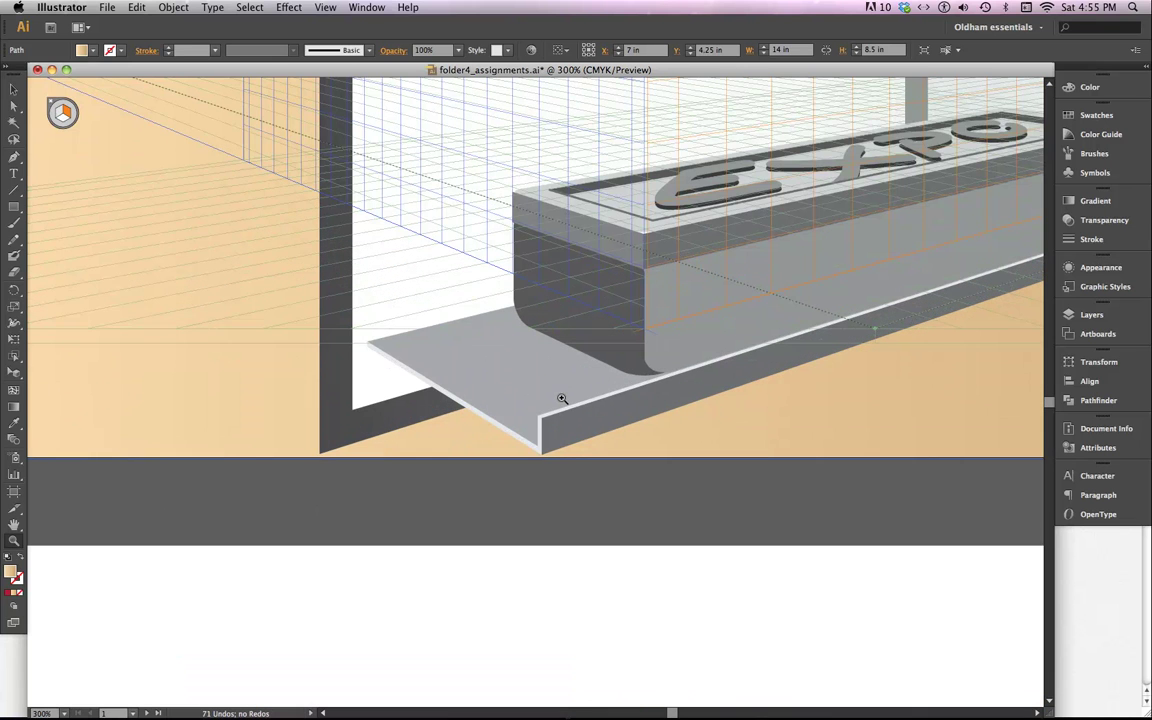
{"action": "left_click", "coordinate": [540, 400]}
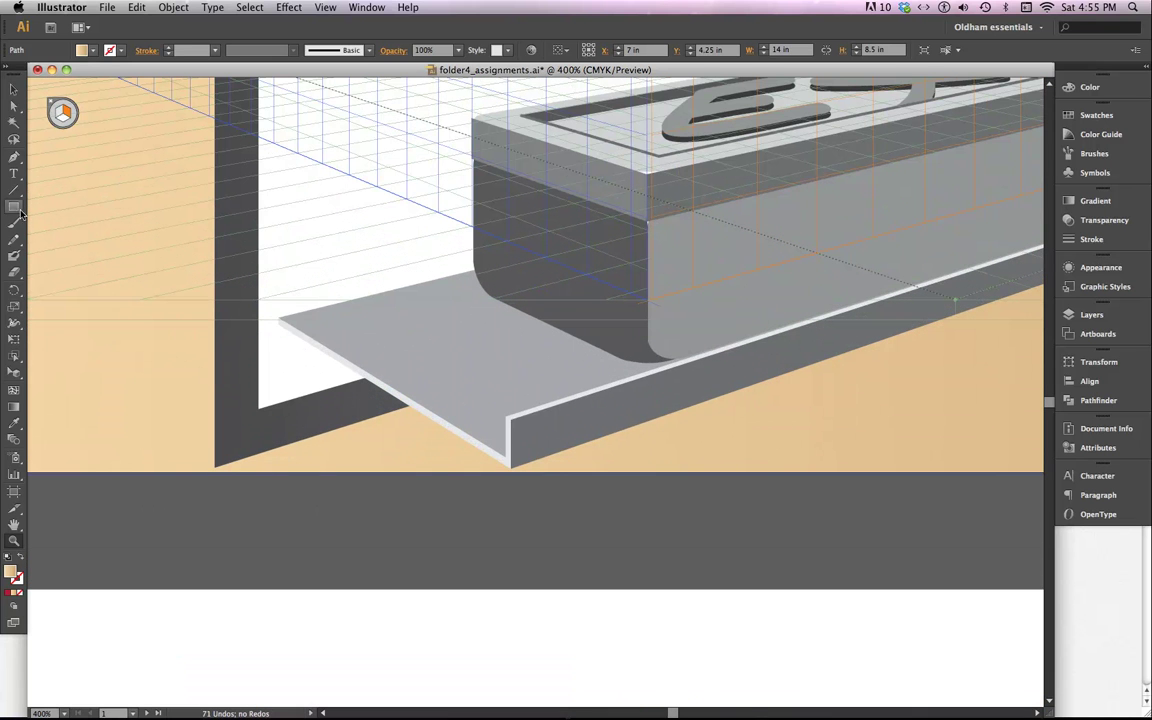
Step: Select the ledge faces, wall, window panel and EXPO box faces on the perspective planes
{"action": "left_click", "coordinate": [15, 373]}
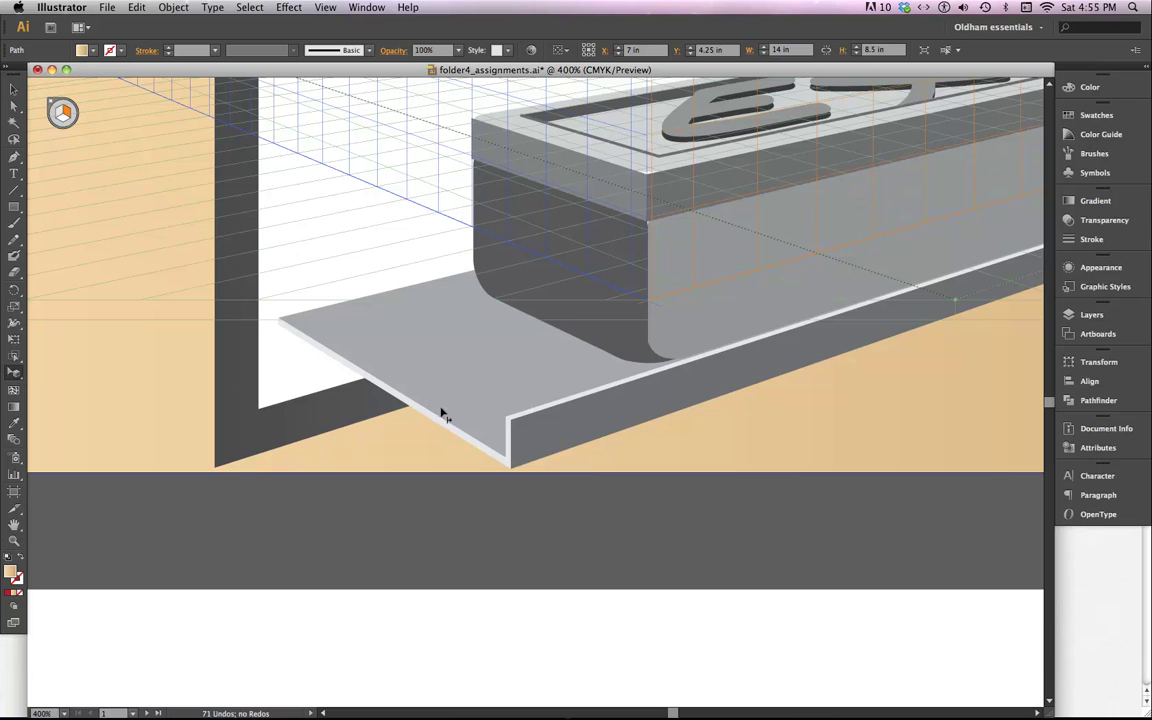
{"action": "left_click", "coordinate": [439, 425]}
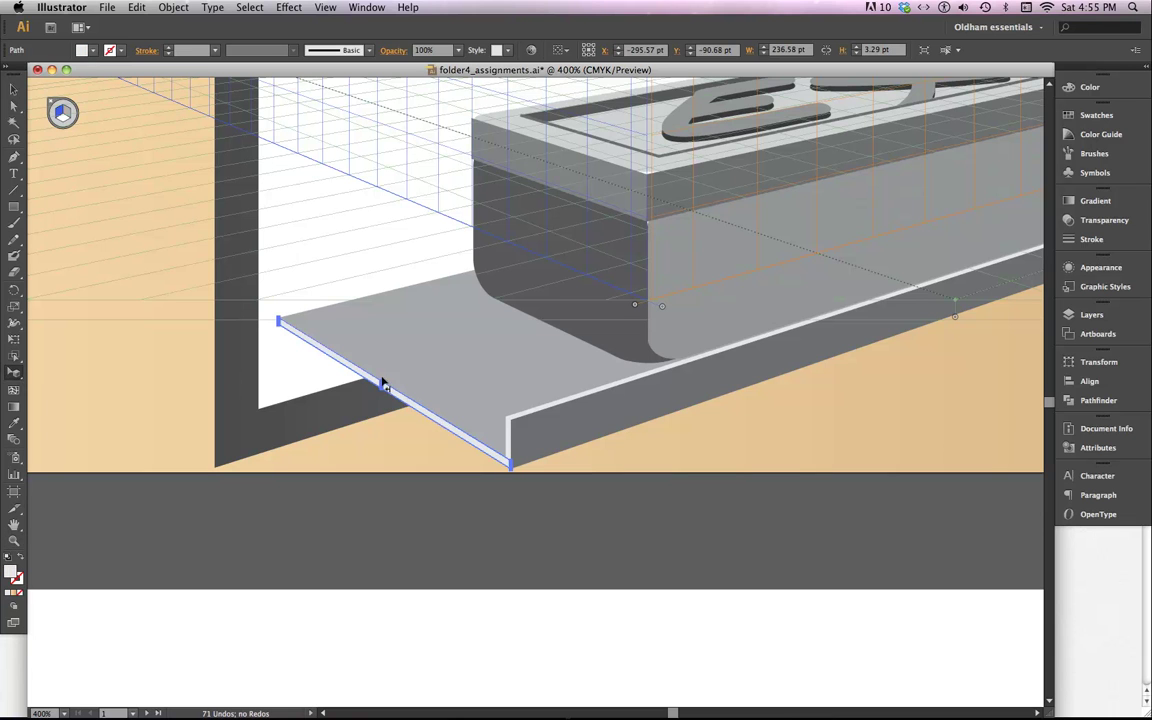
{"action": "left_click", "coordinate": [548, 437]}
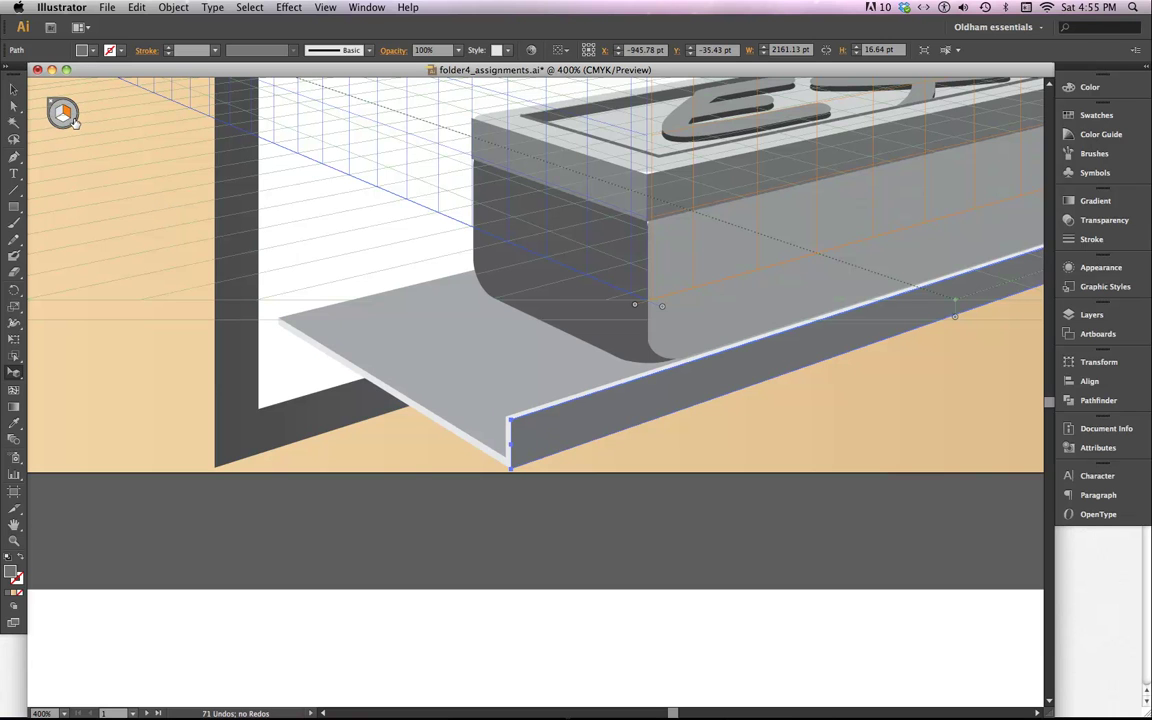
{"action": "left_click", "coordinate": [480, 450]}
{"action": "left_click", "coordinate": [488, 378]}
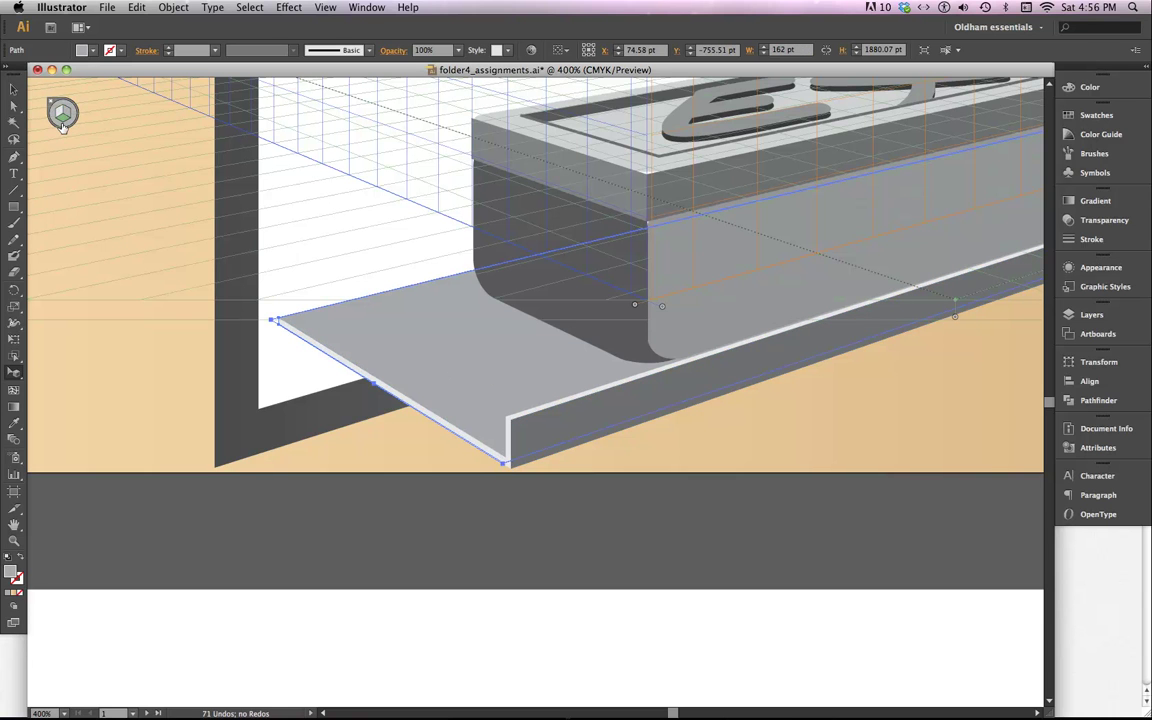
{"action": "left_click", "coordinate": [321, 428]}
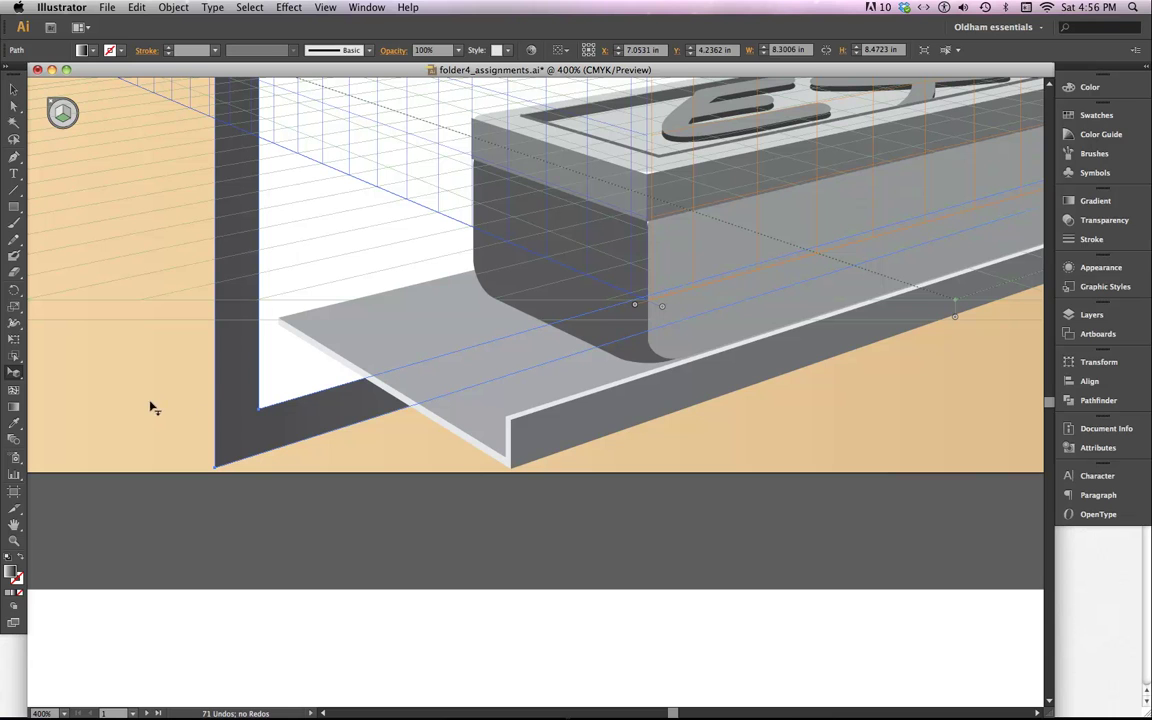
{"action": "left_click", "coordinate": [62, 119]}
{"action": "left_click", "coordinate": [299, 374]}
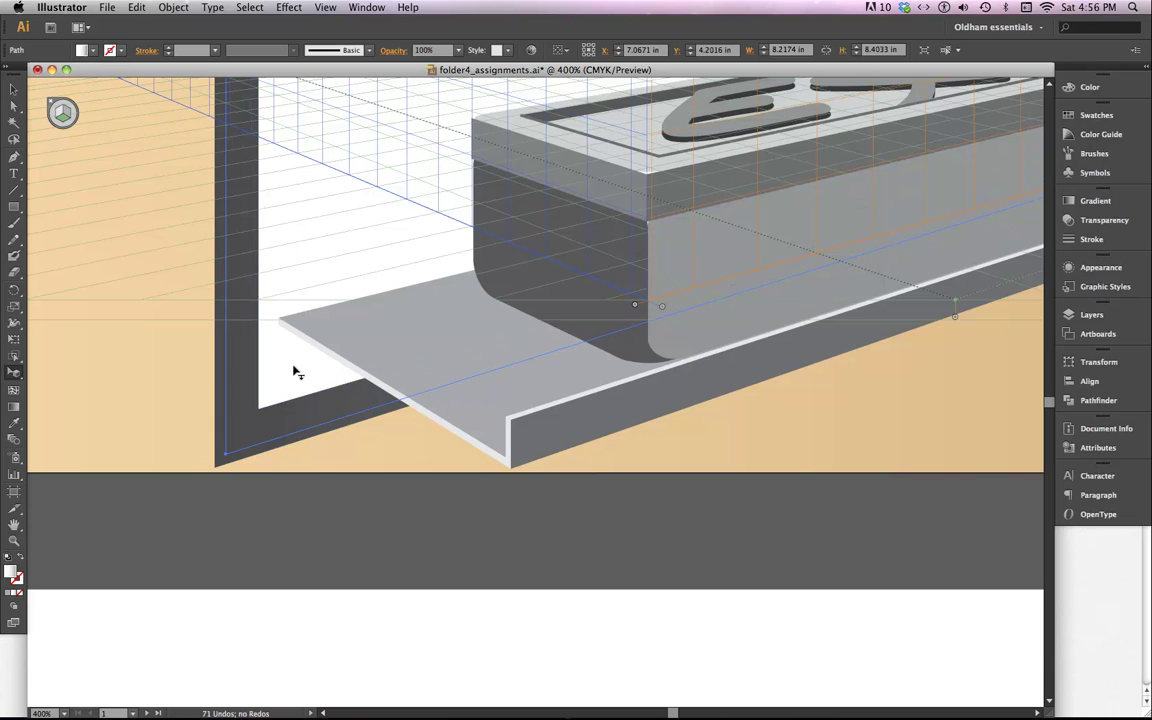
{"action": "left_click", "coordinate": [530, 268]}
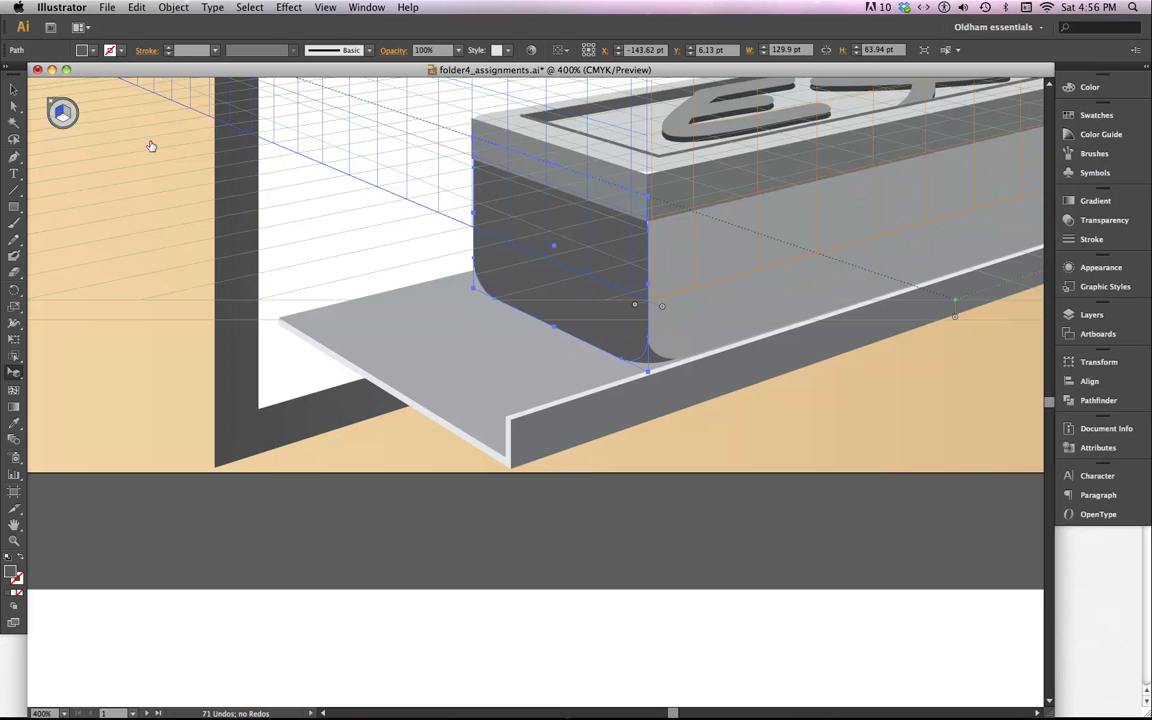
{"action": "left_click", "coordinate": [725, 340]}
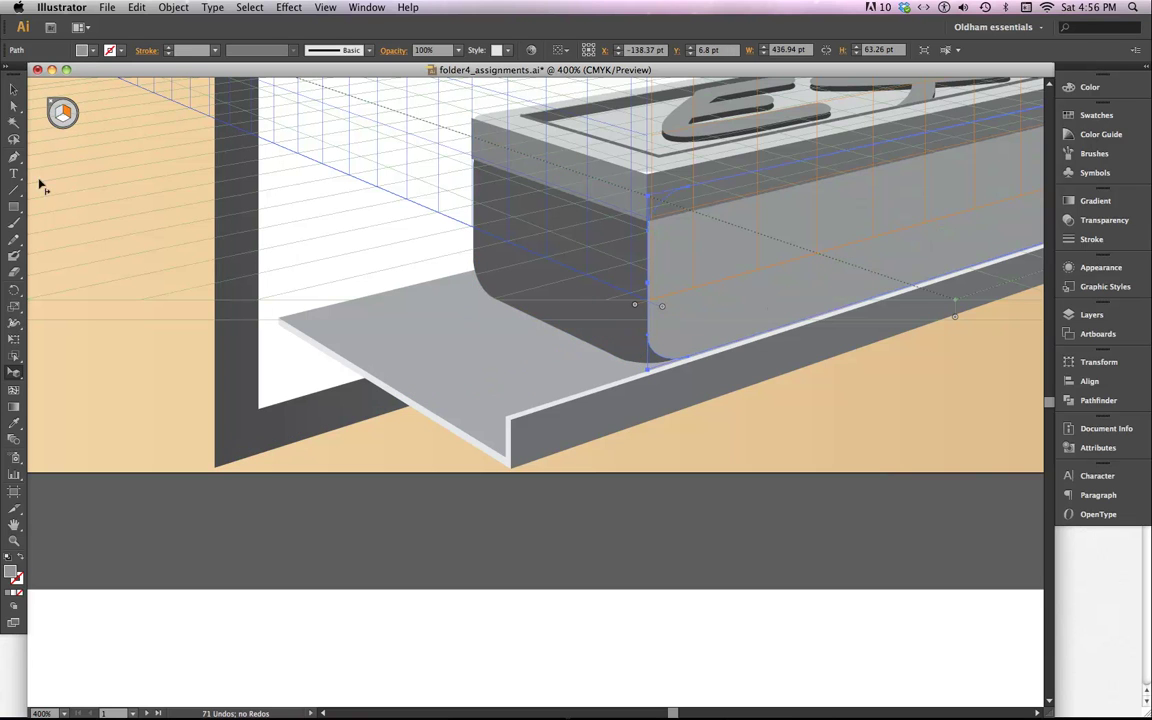
{"action": "scroll", "coordinate": [679, 314], "scroll_direction": "right", "scroll_amount": 5}
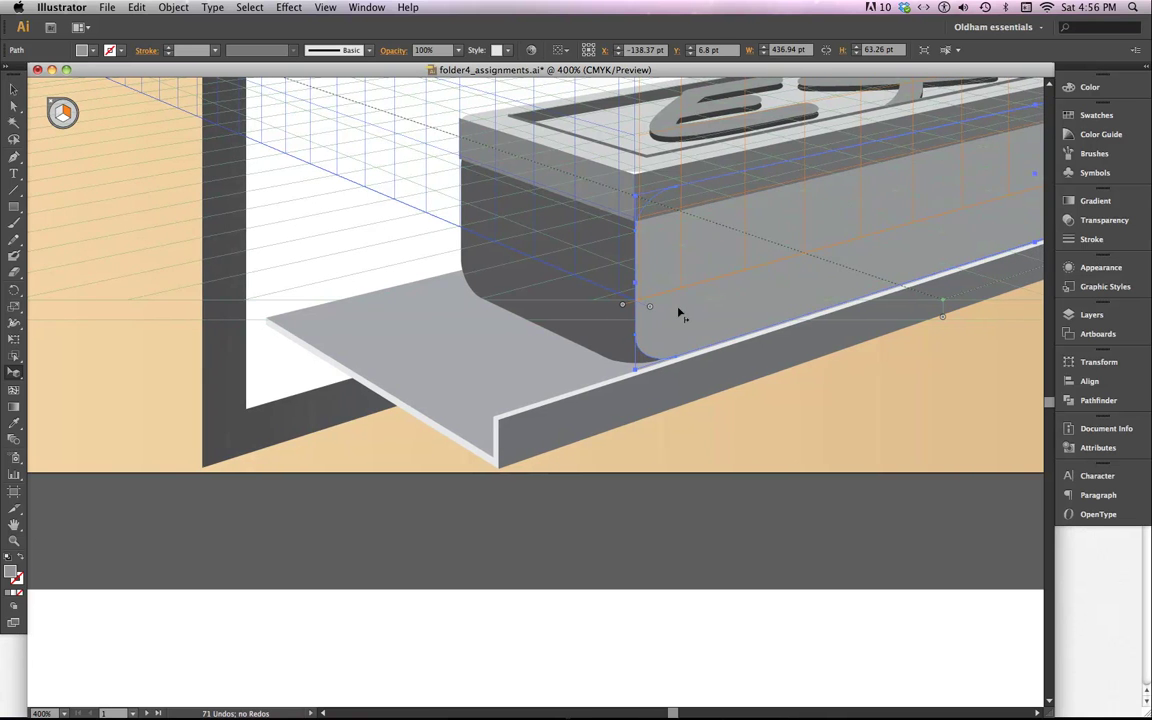
{"action": "scroll", "coordinate": [635, 309], "scroll_direction": "up", "scroll_amount": 3}
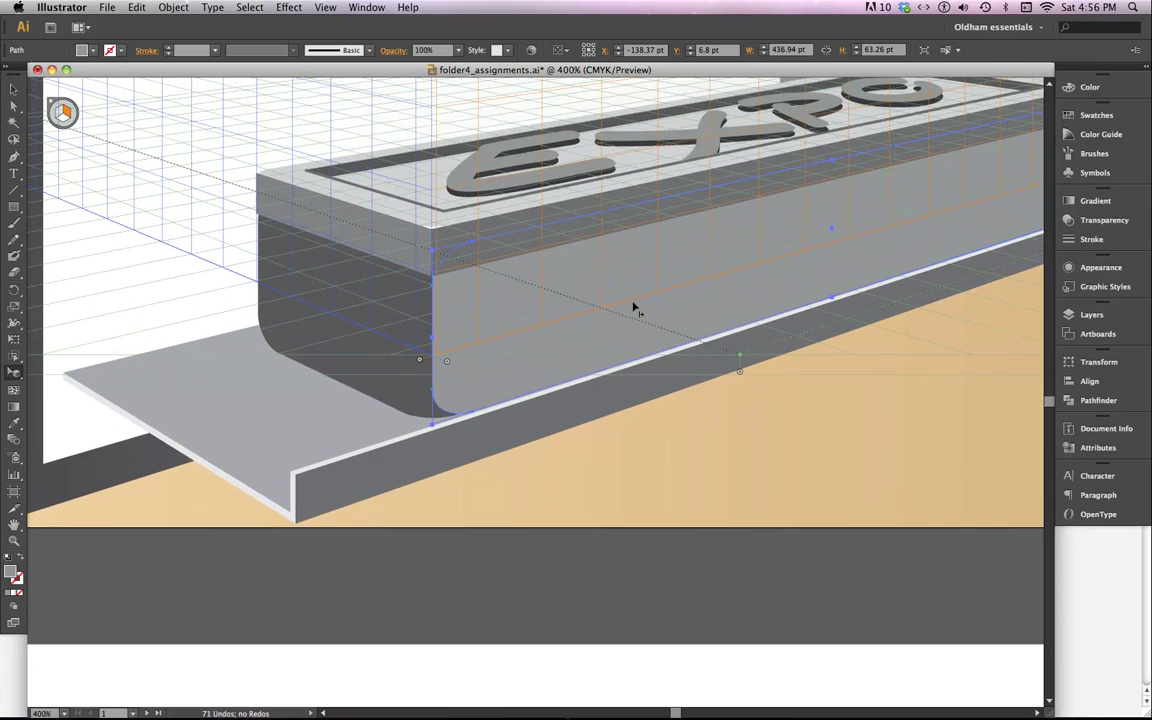
Step: Hide the grid and draw a 0.6019 × 0.4375 in ellipse over the box's lower-left corner
{"action": "key", "text": "super+shift+i"}
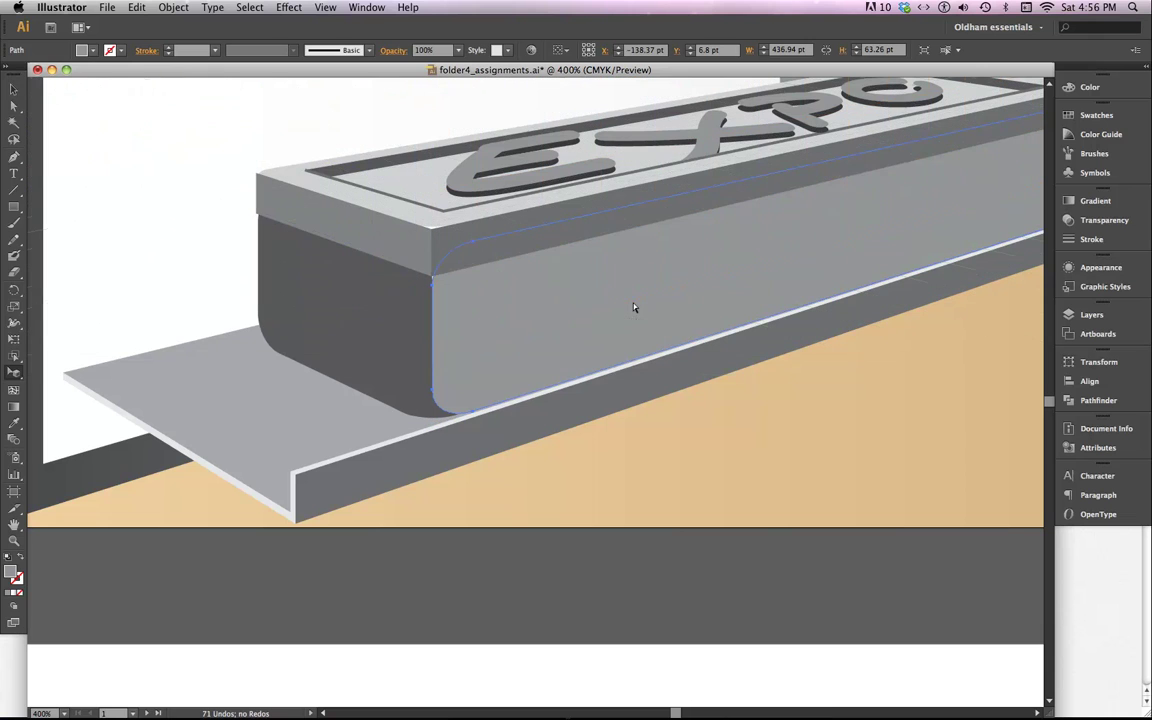
{"action": "key", "text": "l"}
{"action": "mouse_move", "coordinate": [374, 332]}
{"action": "left_mouse_down"}
{"action": "mouse_move", "coordinate": [437, 411]}
{"action": "mouse_move", "coordinate": [493, 416]}
{"action": "left_mouse_up"}
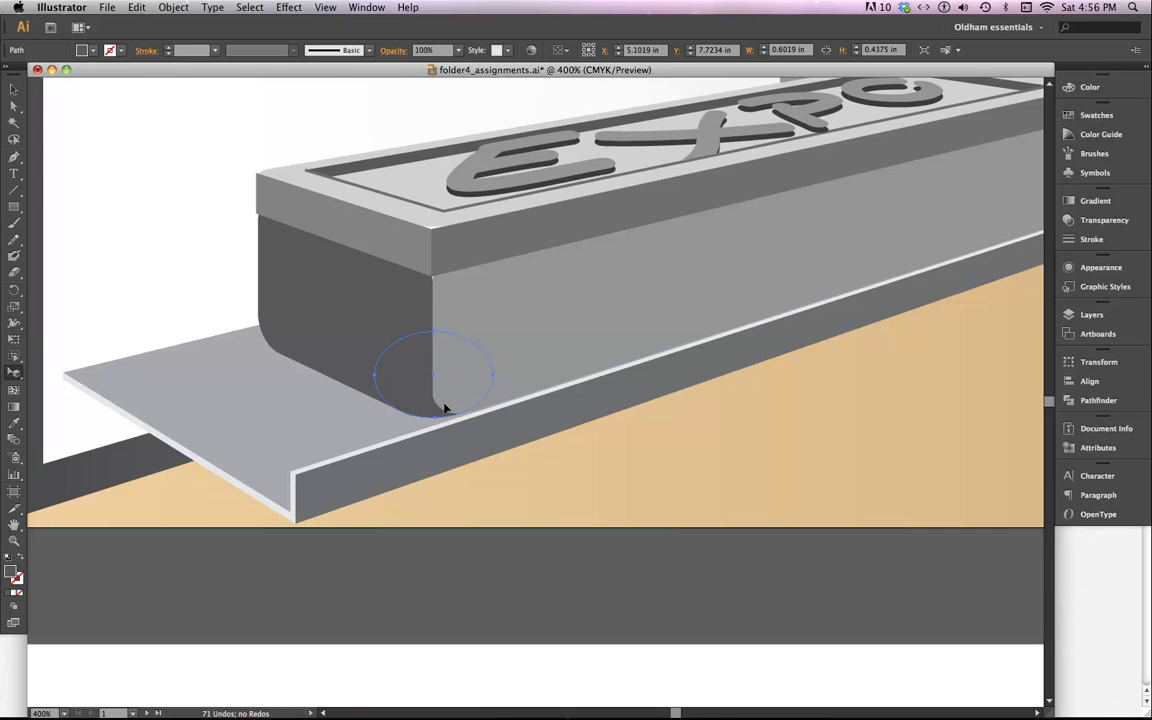
Step: Select the E, X, P and O letters and the lid's front strip of the EXPO box
{"action": "key", "text": "super+shift+i"}
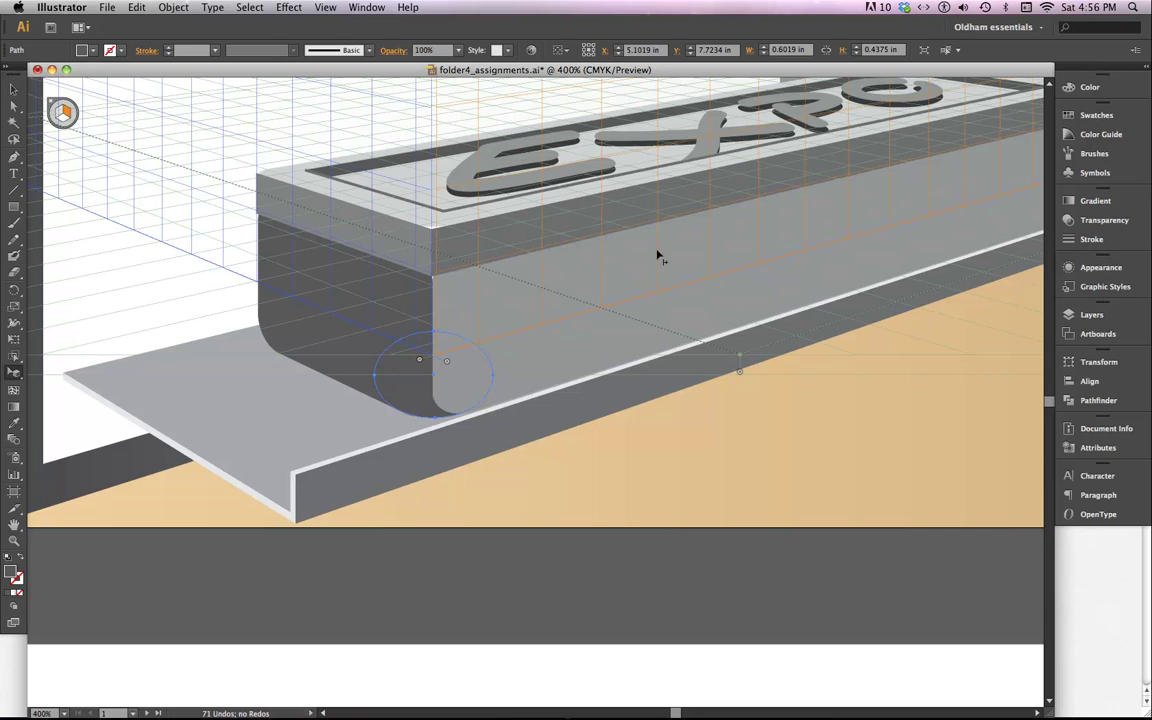
{"action": "scroll", "coordinate": [661, 265], "scroll_direction": "up", "scroll_amount": 3}
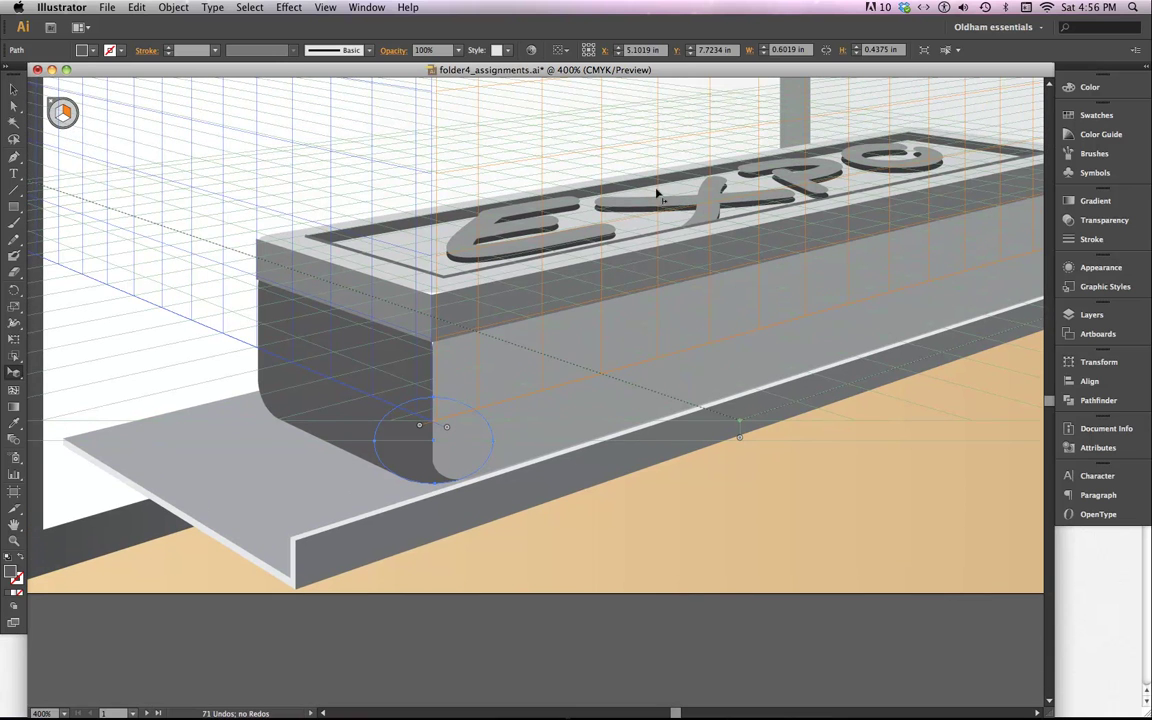
{"action": "scroll", "coordinate": [600, 230], "scroll_direction": "right", "scroll_amount": 3}
{"action": "scroll", "coordinate": [617, 240], "scroll_direction": "right", "scroll_amount": 4}
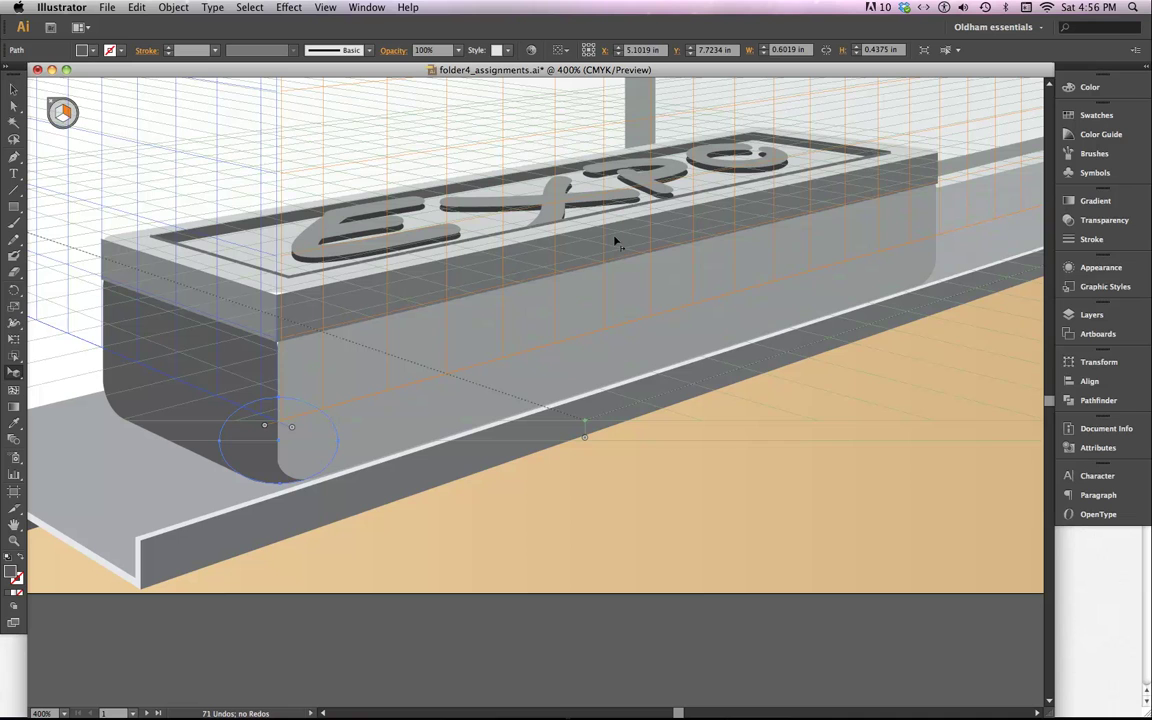
{"action": "key", "text": "super+shift+i"}
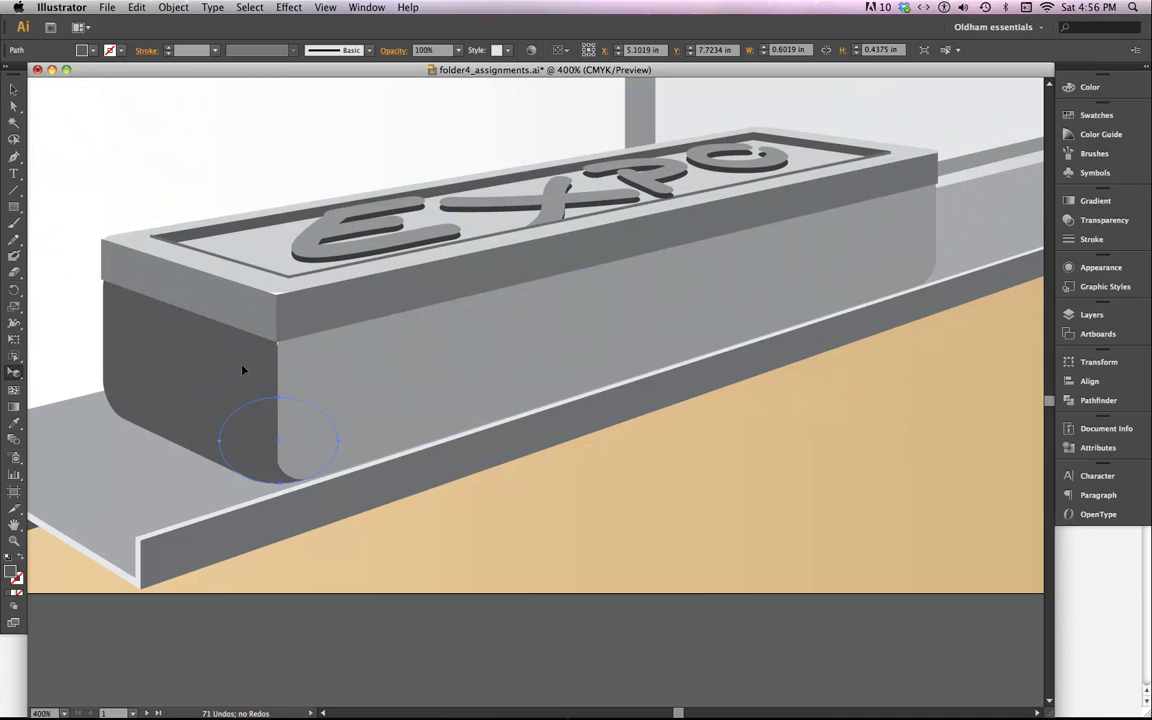
{"action": "left_click", "coordinate": [320, 258]}
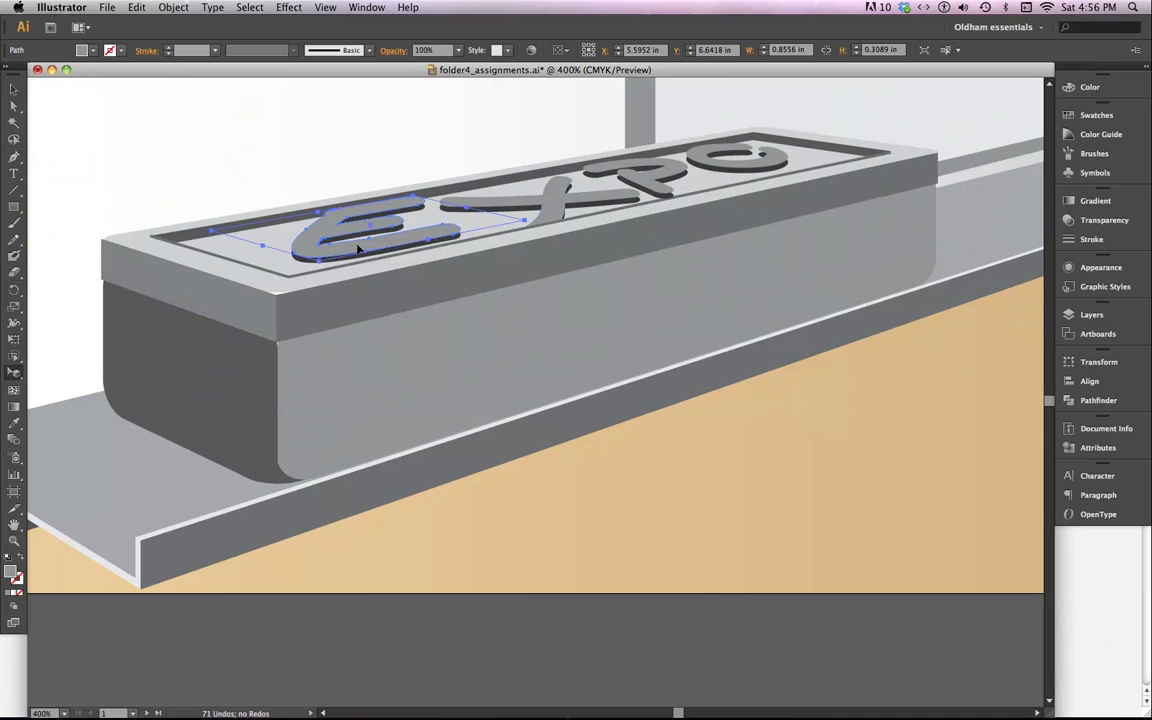
{"action": "left_click", "coordinate": [545, 205]}
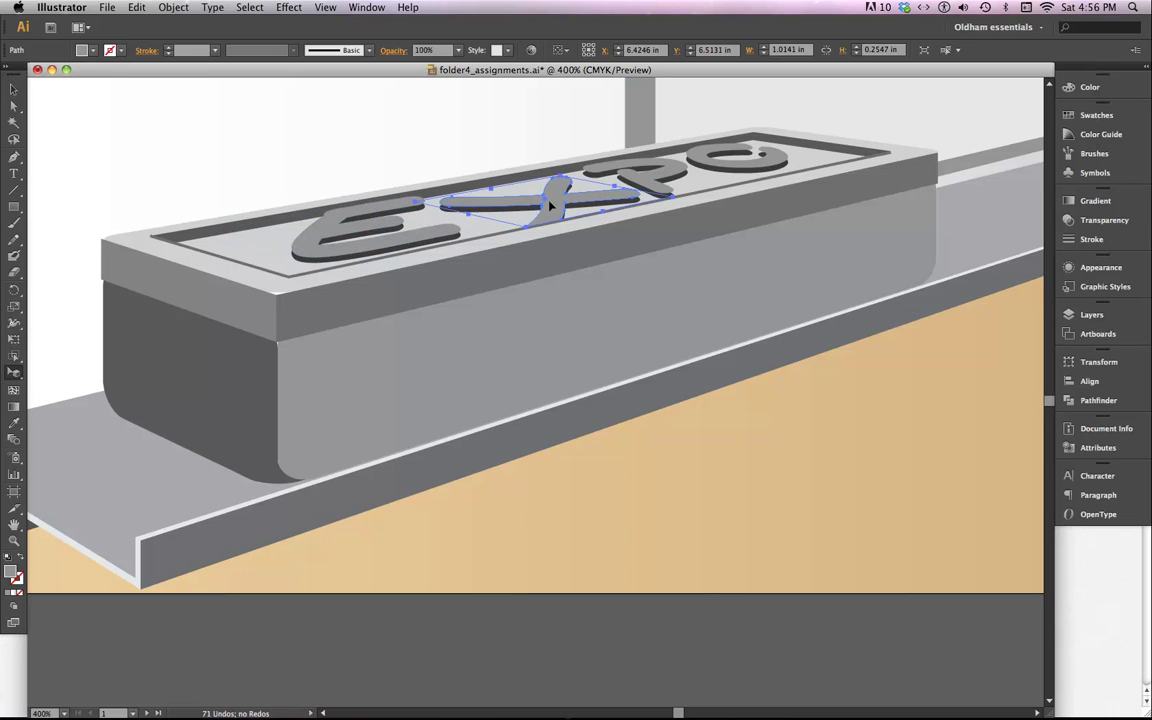
{"action": "left_click", "coordinate": [14, 371]}
{"action": "left_click", "coordinate": [673, 172]}
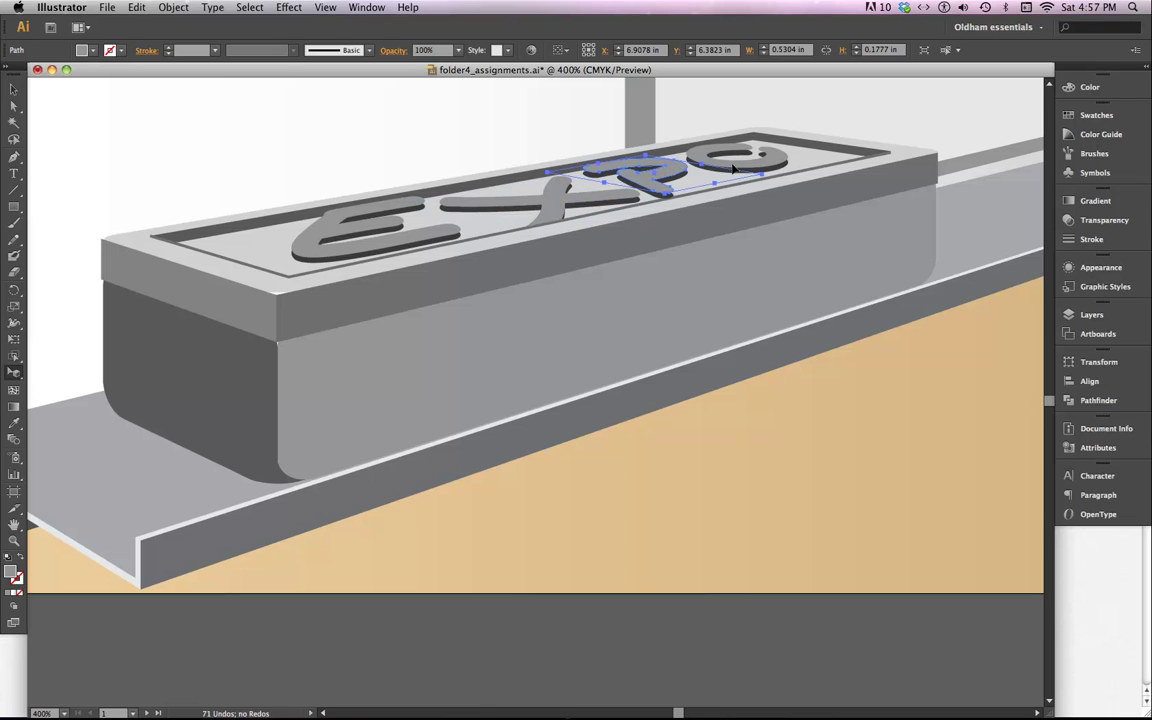
{"action": "left_click", "coordinate": [700, 165]}
{"action": "left_click", "coordinate": [667, 233]}
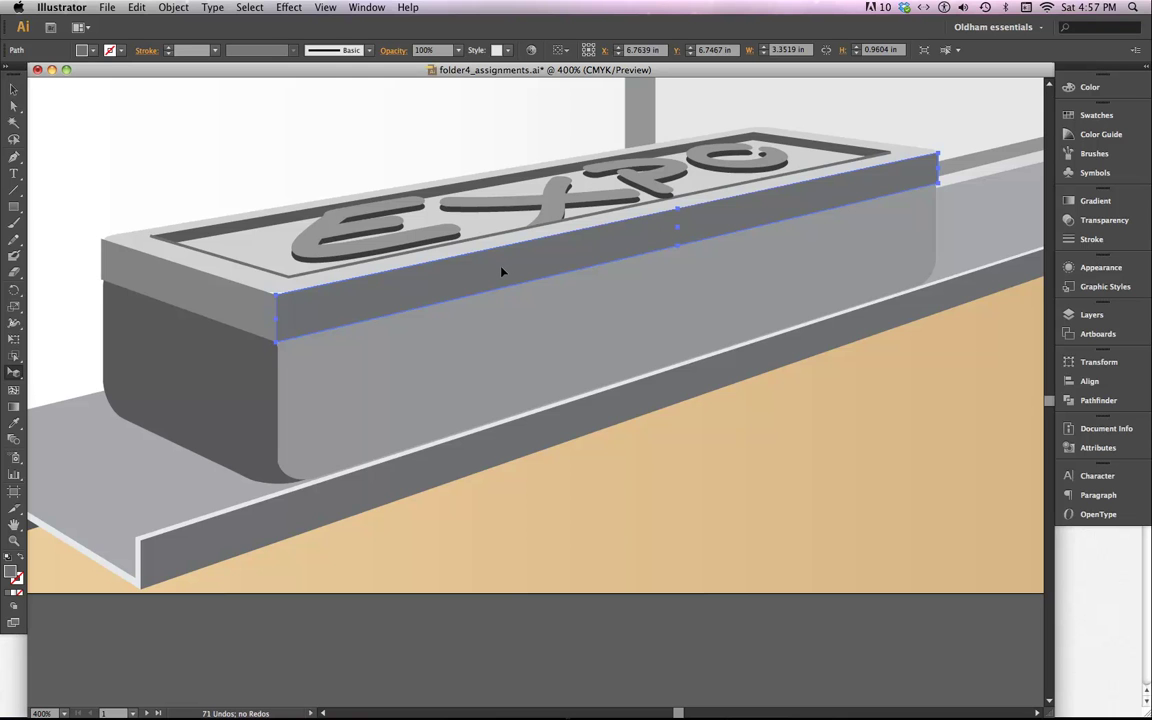
{"action": "key", "text": "shift+v"}
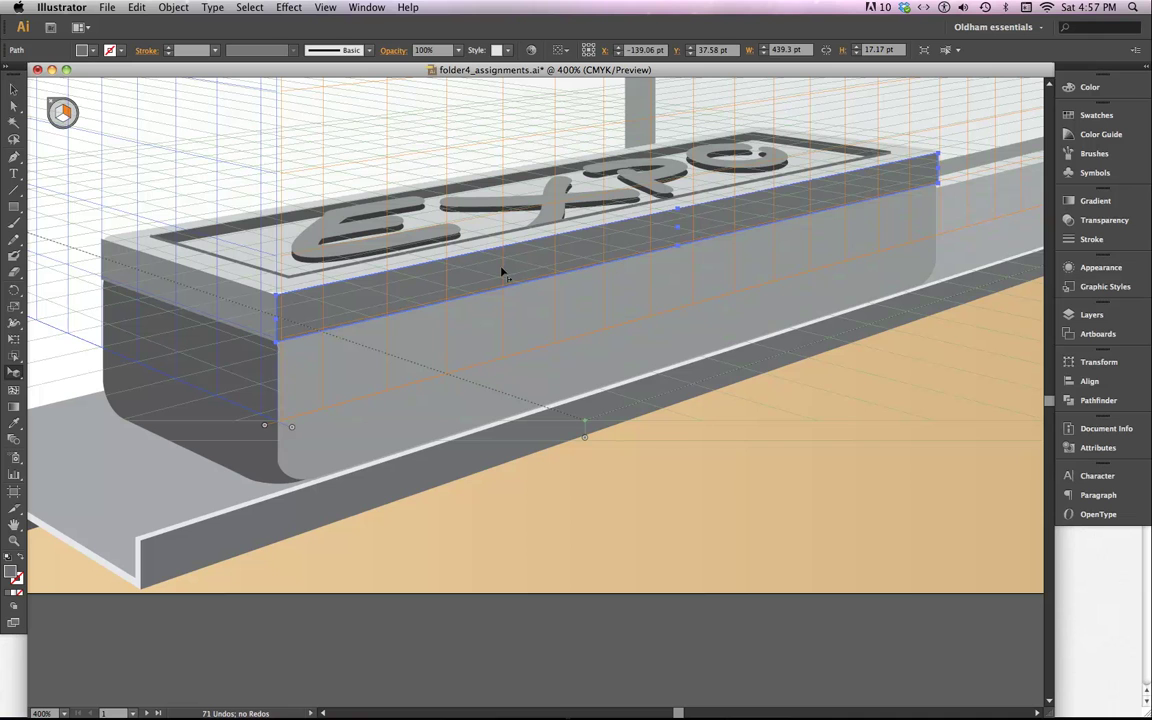
{"action": "key", "text": "ctrl+shift+i"}
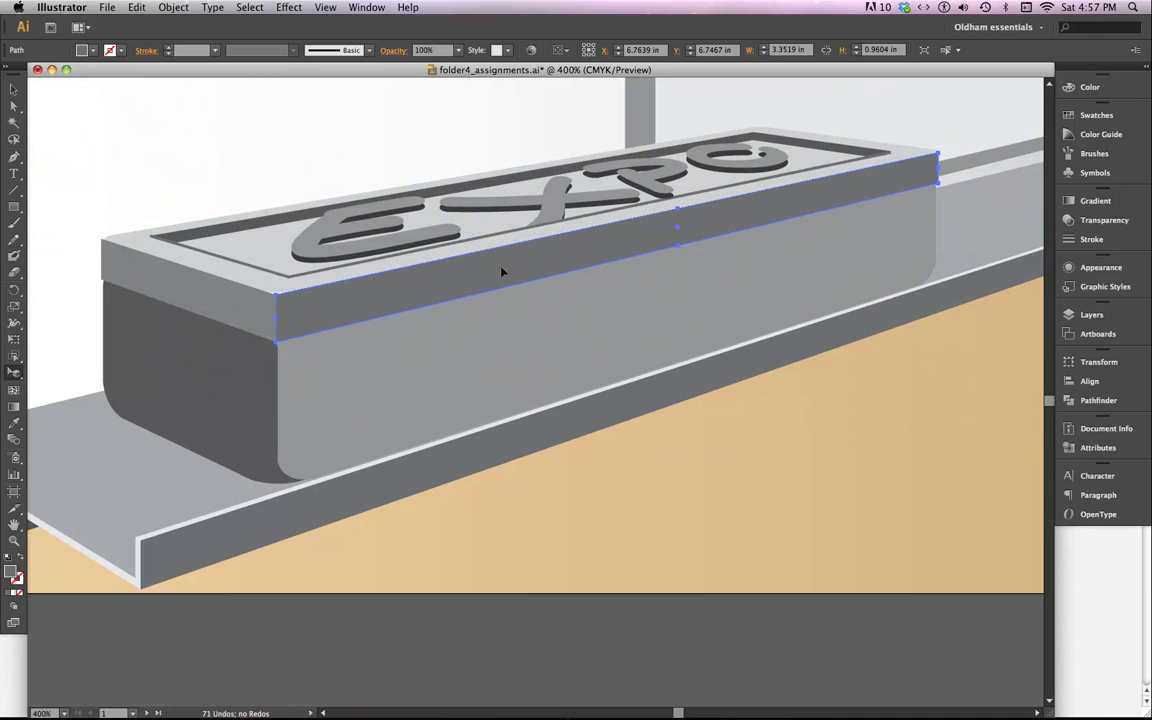
Step: Select the shelf edge and the box's side, front and lid faces, then fit the artboard in view
{"action": "left_click", "coordinate": [189, 524]}
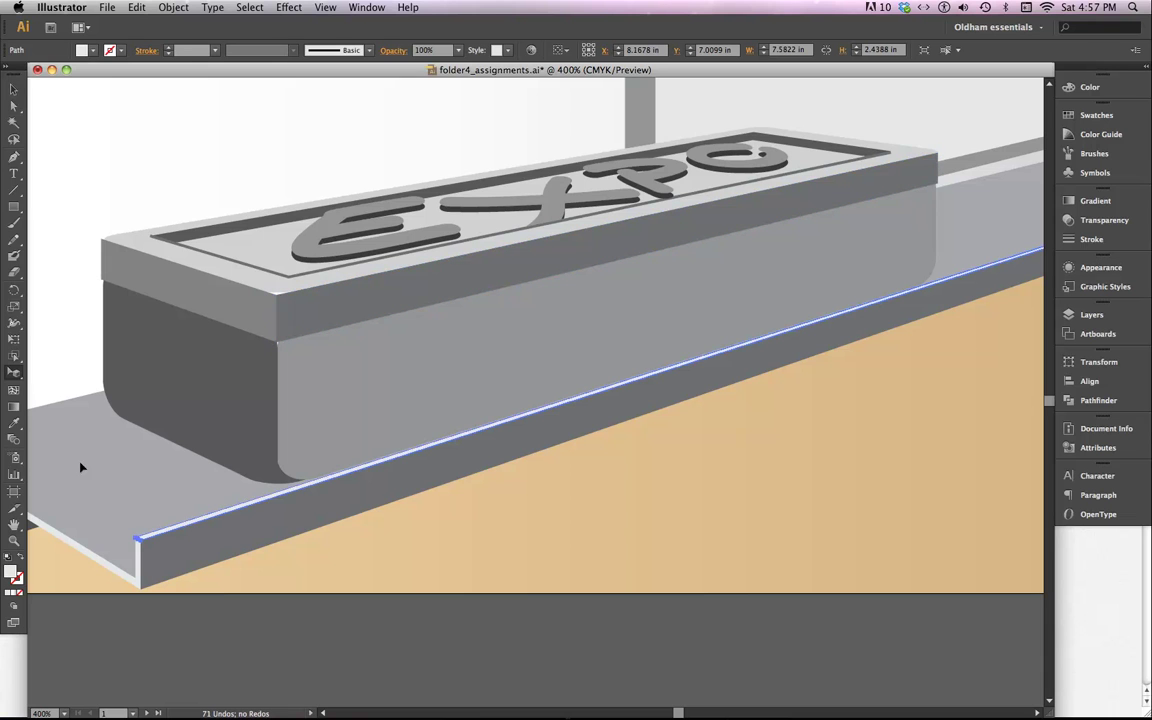
{"action": "left_click", "coordinate": [15, 373]}
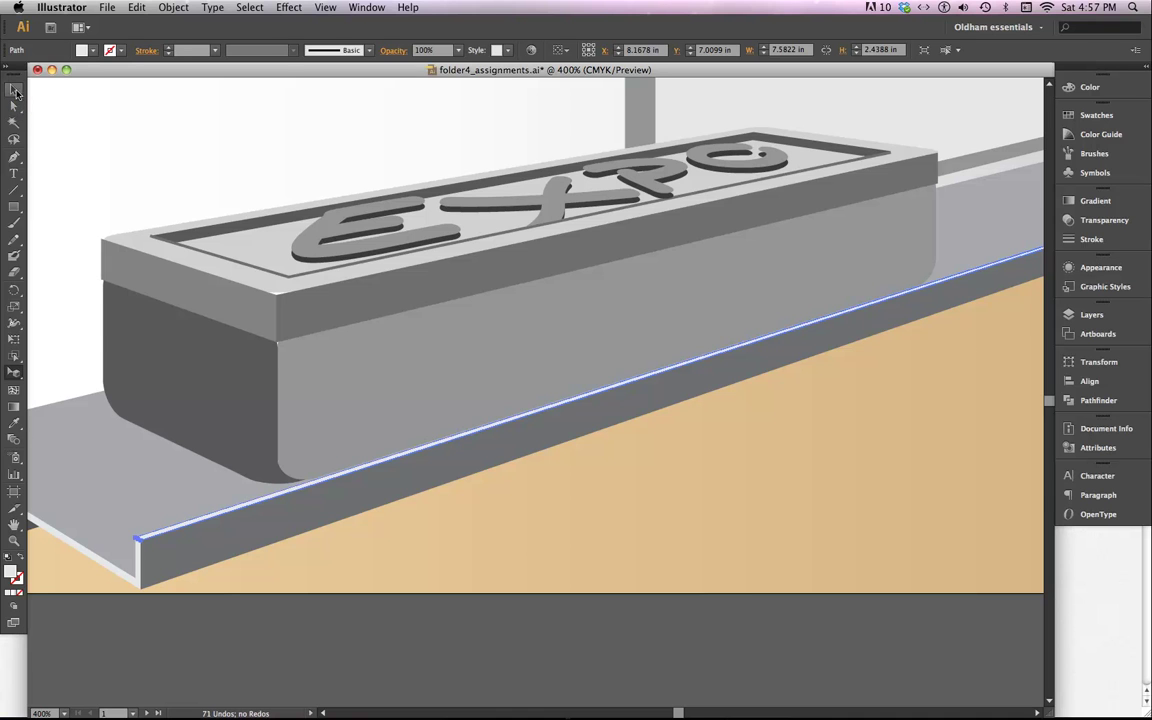
{"action": "left_click", "coordinate": [233, 406]}
{"action": "left_click", "coordinate": [390, 412]}
{"action": "left_click", "coordinate": [235, 292]}
{"action": "left_click", "coordinate": [256, 260]}
{"action": "left_click", "coordinate": [345, 306]}
{"action": "left_click", "coordinate": [382, 245]}
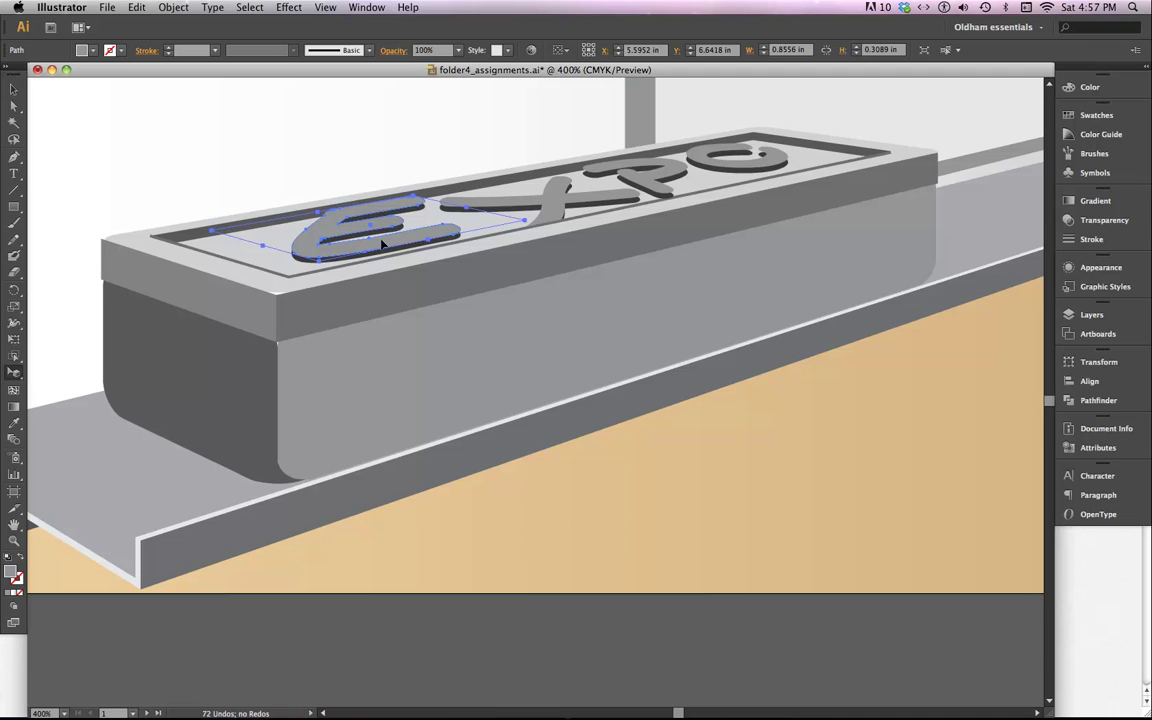
{"action": "key", "text": "super+minus"}
{"action": "key", "text": "super+0"}
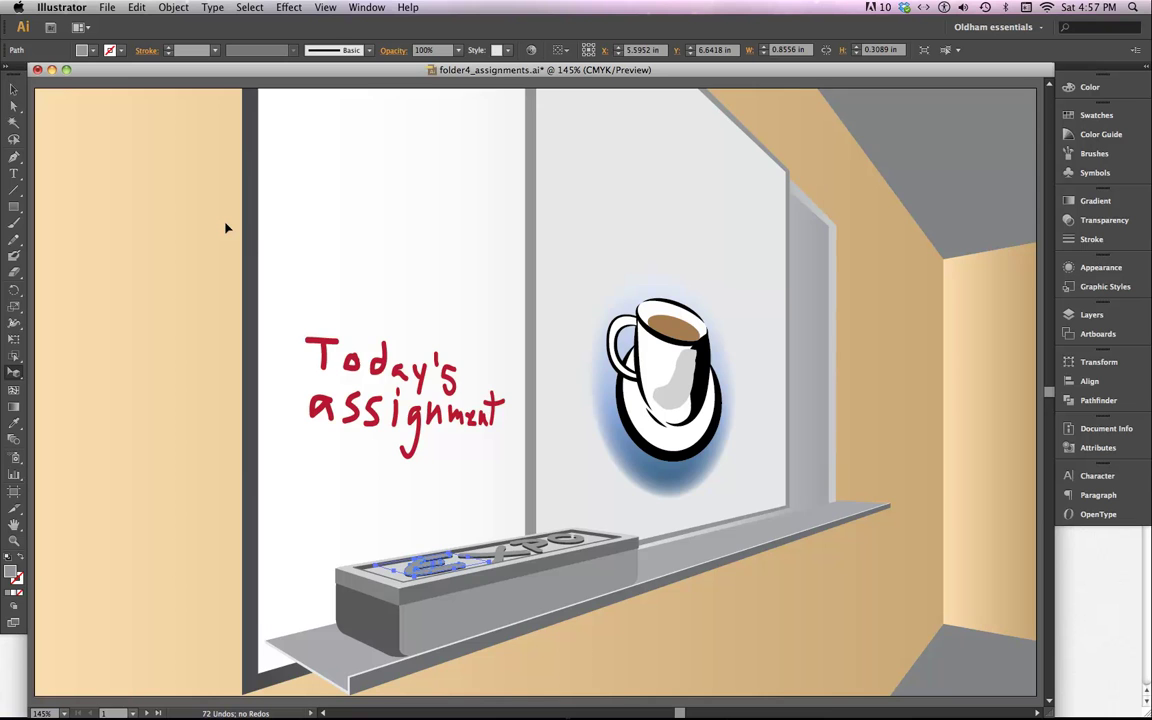
Step: Switch to Outline view and move the coffee cup and saucer higher on the right window pane
{"action": "key", "text": "super+y"}
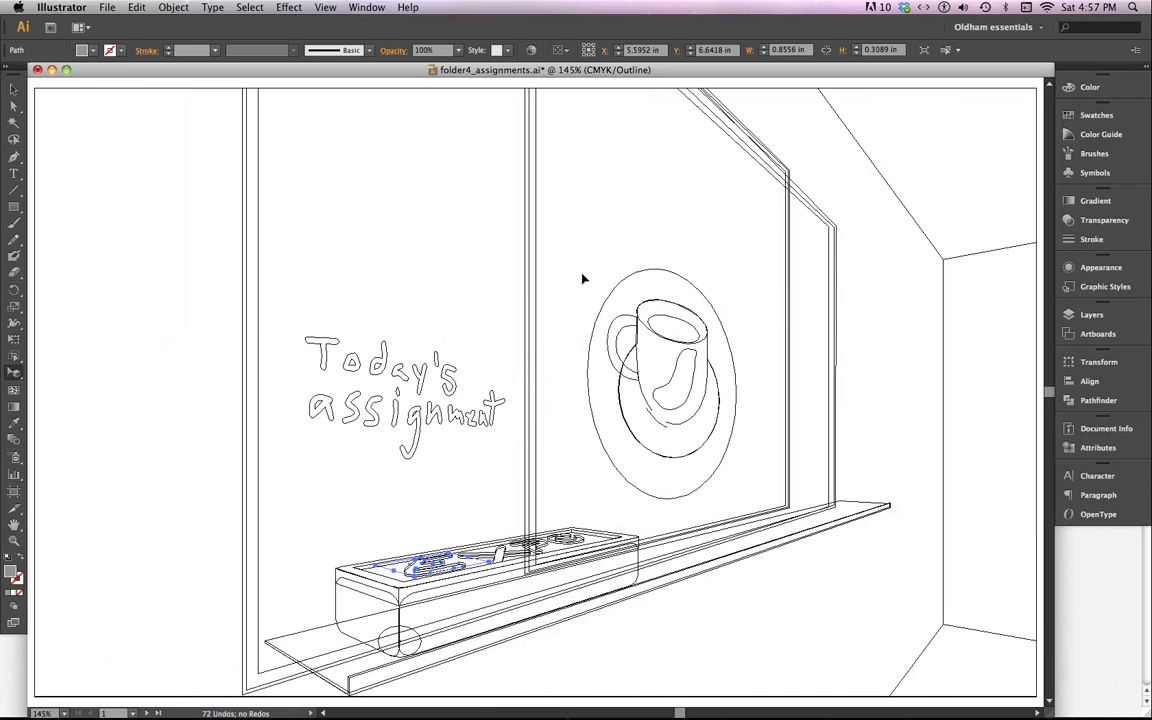
{"action": "left_click_drag", "start_coordinate": [583, 267], "coordinate": [736, 489]}
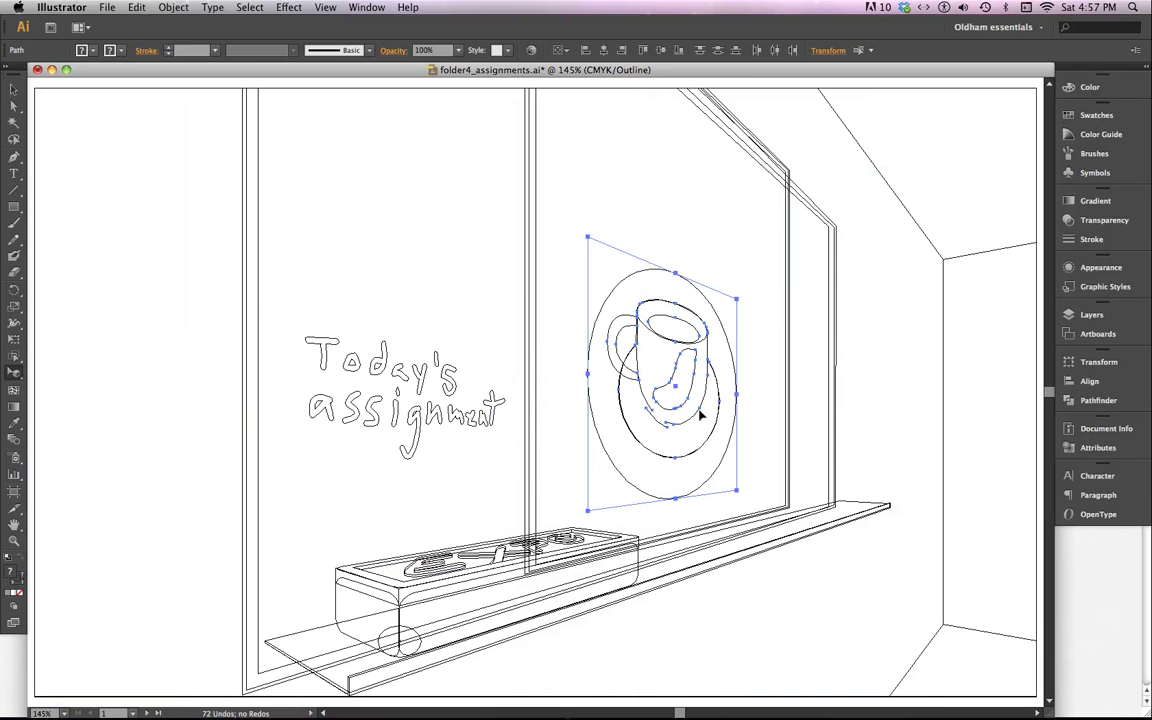
{"action": "left_click_drag", "start_coordinate": [676, 385], "coordinate": [676, 333]}
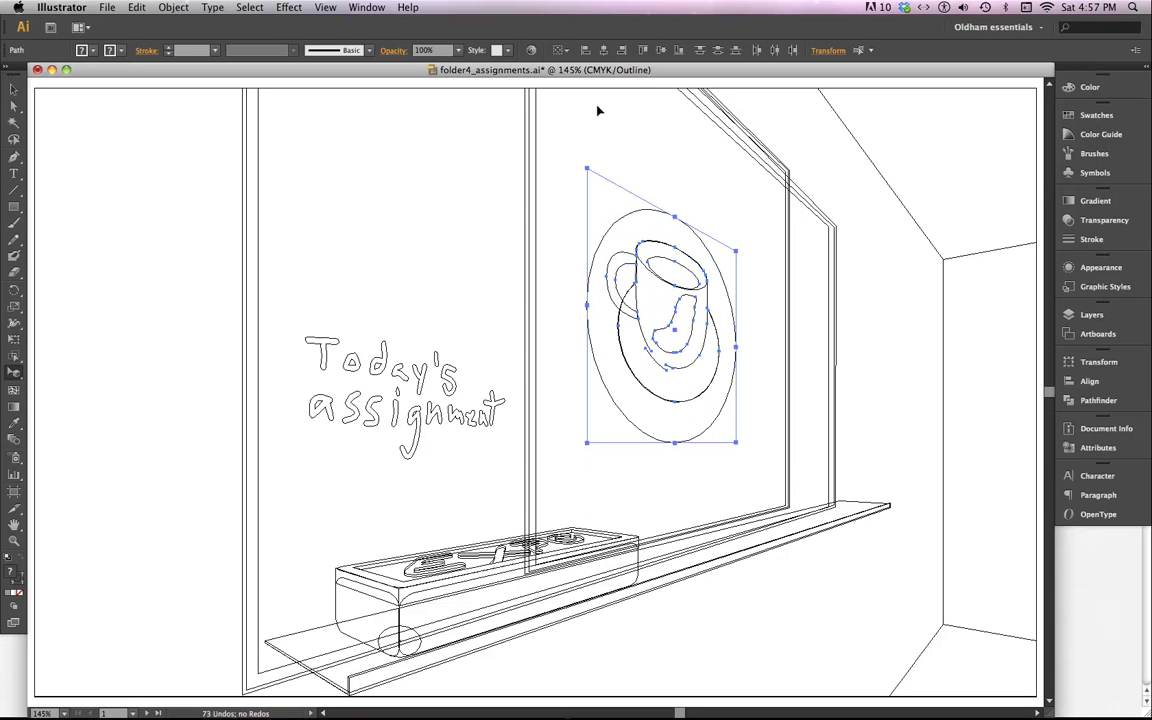